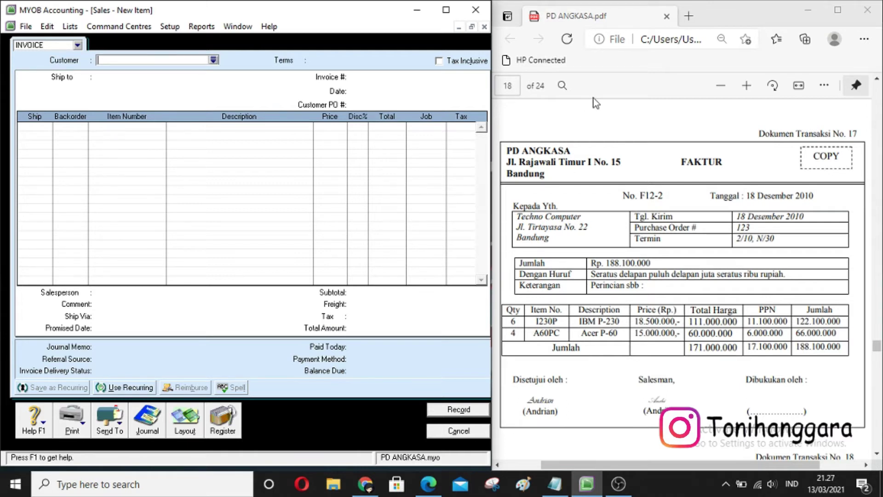
# Step: Set the sale layout to Item in the selling details of the Trans Computer customer card
pyautogui.click(459, 27)
pyautogui.click(390, 144)
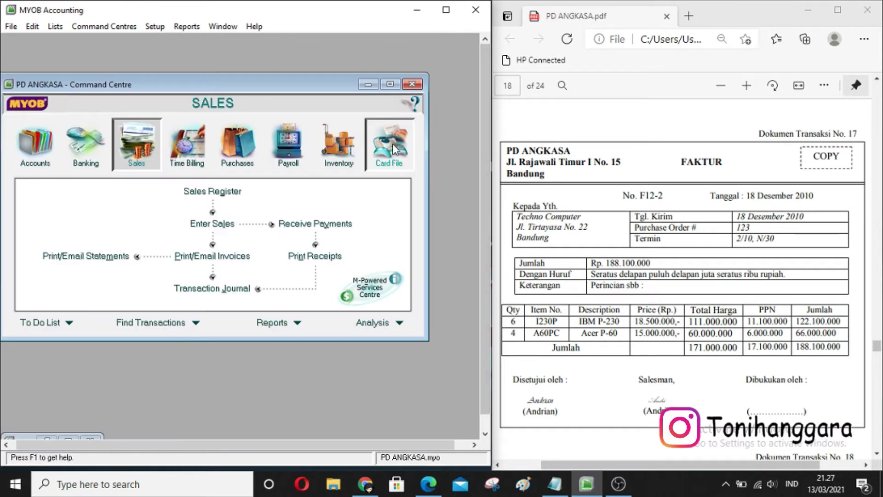
pyautogui.click(232, 203)
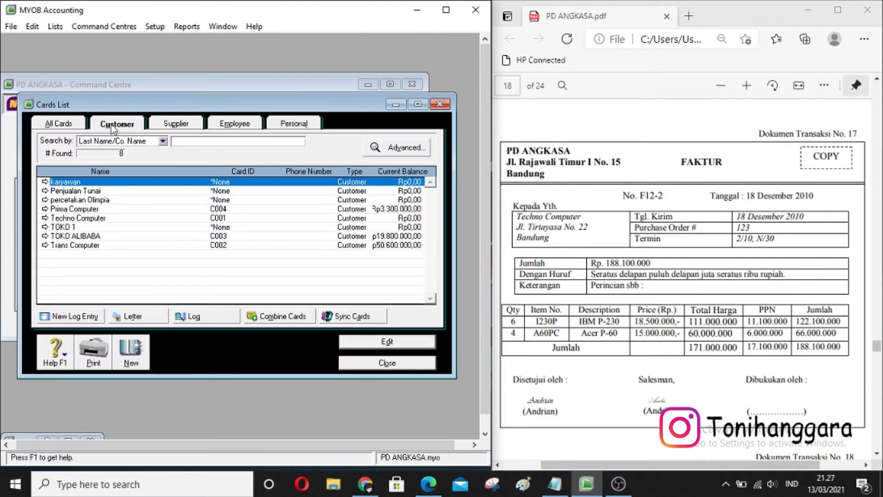
pyautogui.click(44, 246)
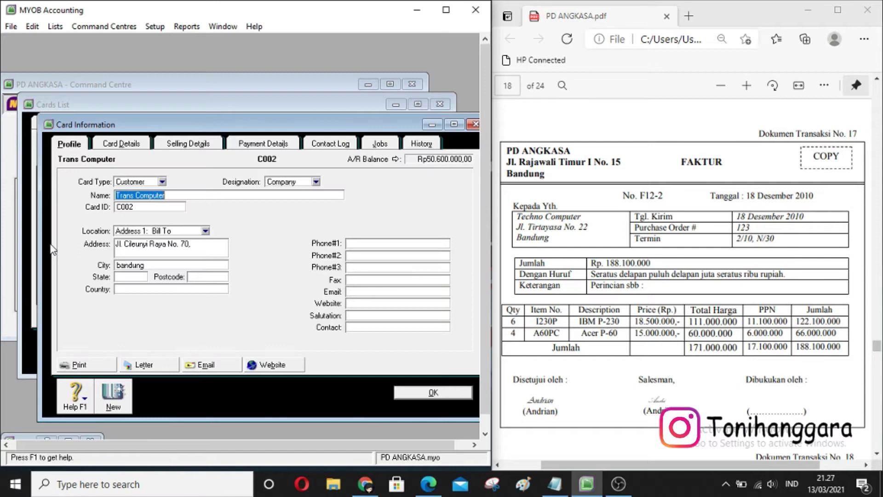
pyautogui.click(187, 144)
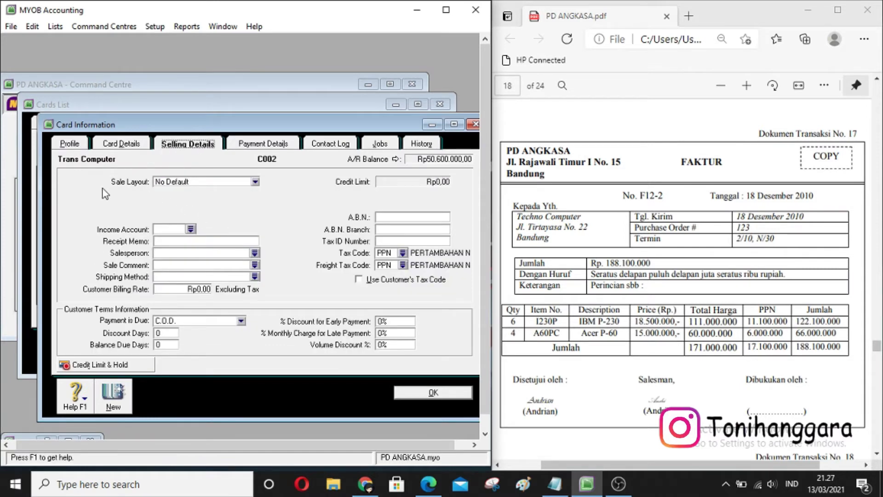
pyautogui.click(255, 181)
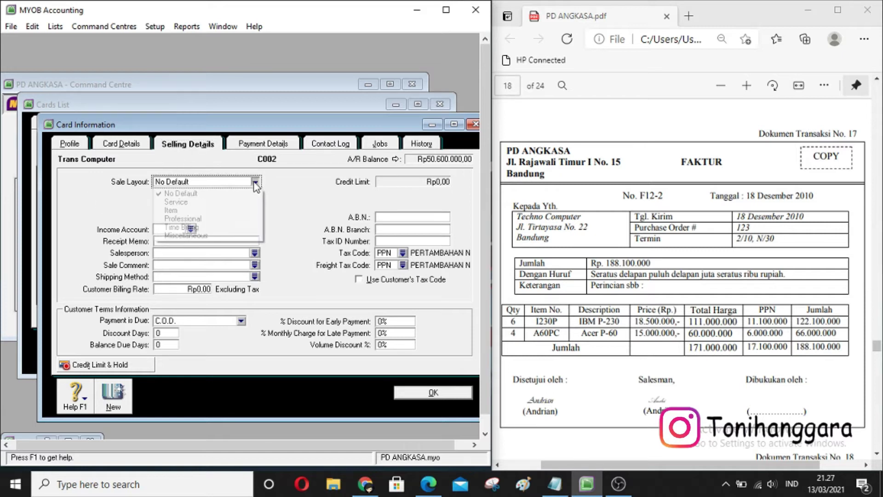
pyautogui.click(175, 210)
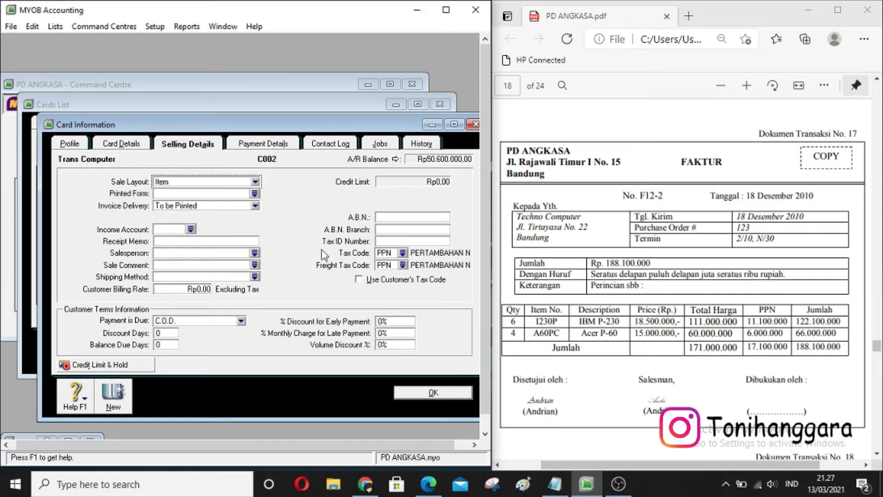
pyautogui.click(432, 391)
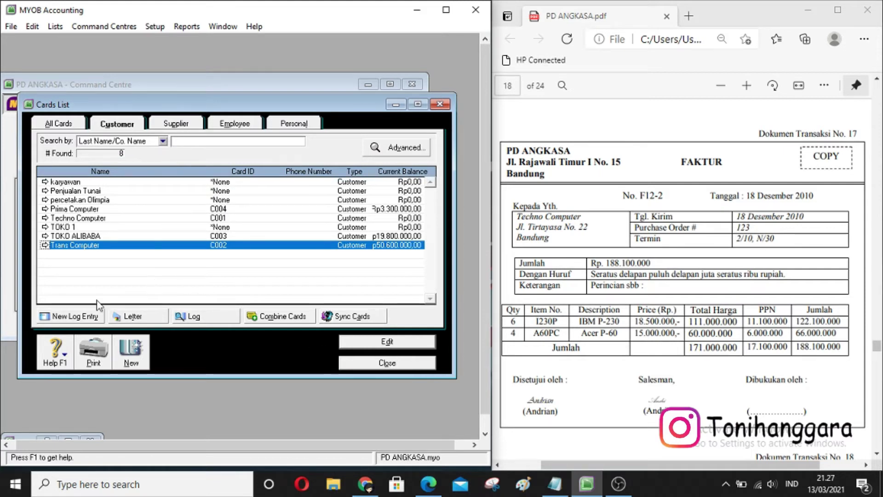
# Step: Set the sale layout to Item in the selling details of the Techno Computer customer card
pyautogui.doubleClick(52, 218)
pyautogui.click(164, 144)
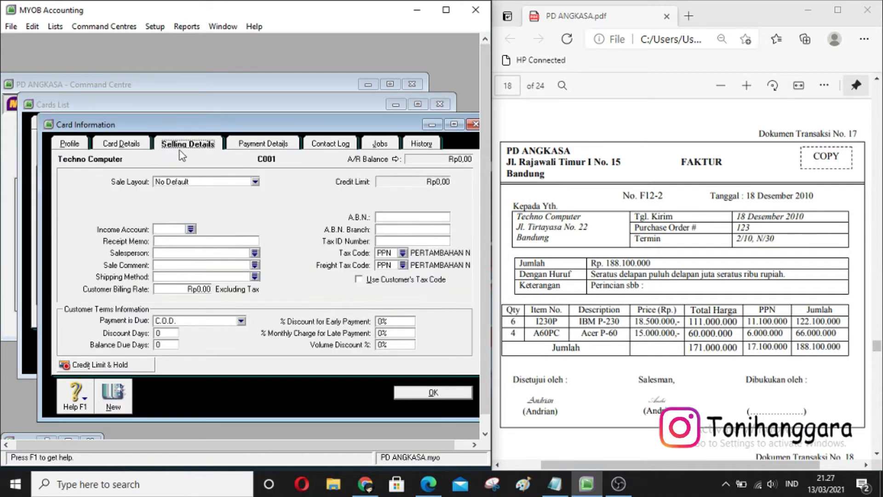
pyautogui.click(195, 184)
pyautogui.click(184, 210)
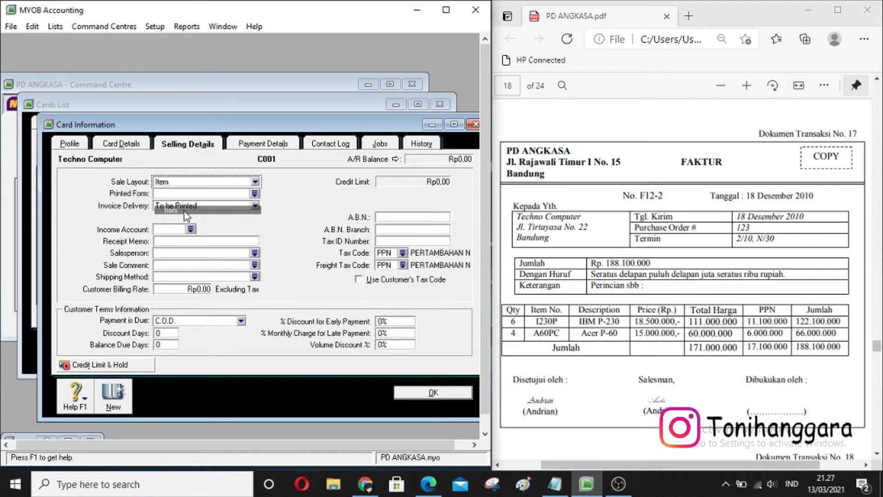
pyautogui.click(396, 393)
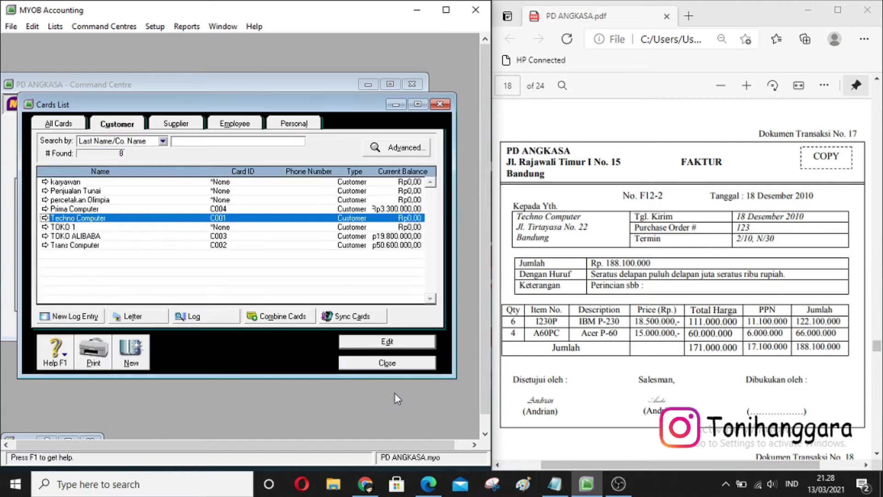
# Step: Close the cards list, reopen the minimised sales invoice and switch its layout to Service
pyautogui.click(387, 363)
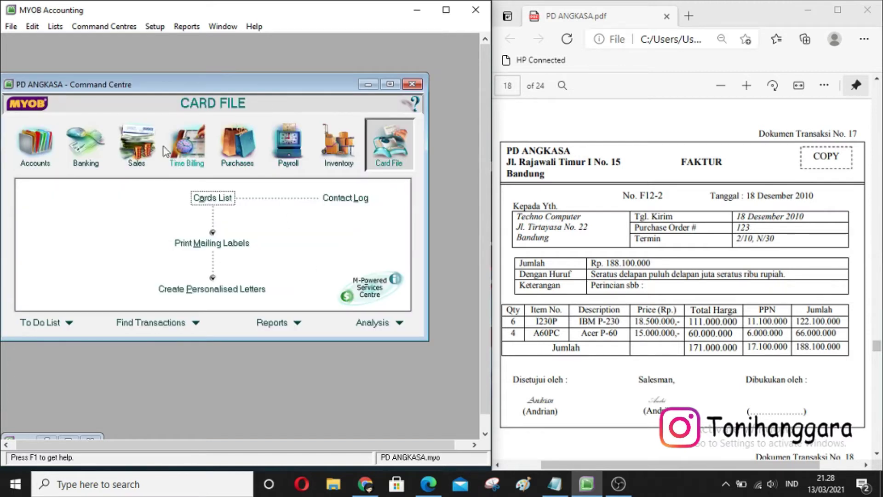
pyautogui.click(144, 149)
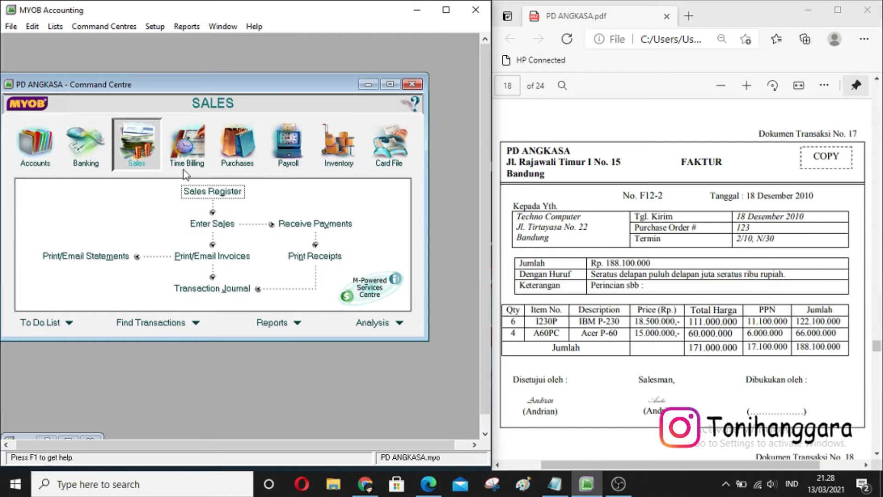
pyautogui.click(231, 230)
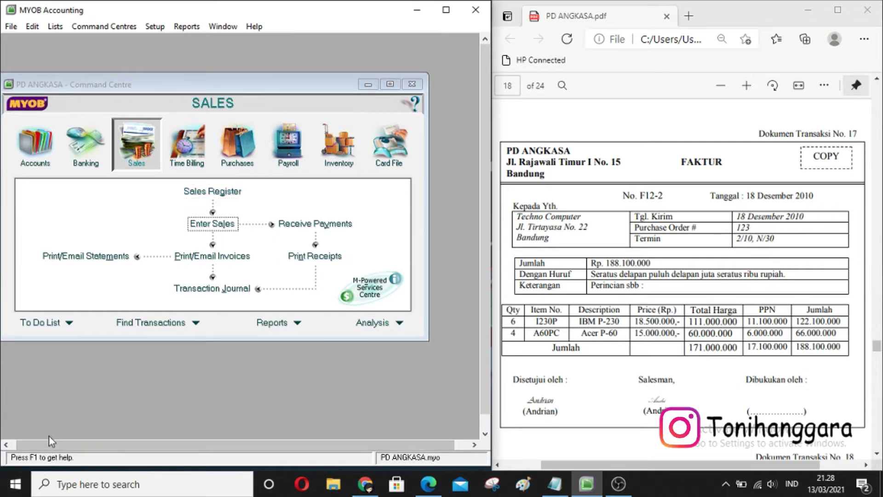
pyautogui.click(49, 436)
pyautogui.click(185, 420)
pyautogui.click(161, 217)
pyautogui.click(325, 317)
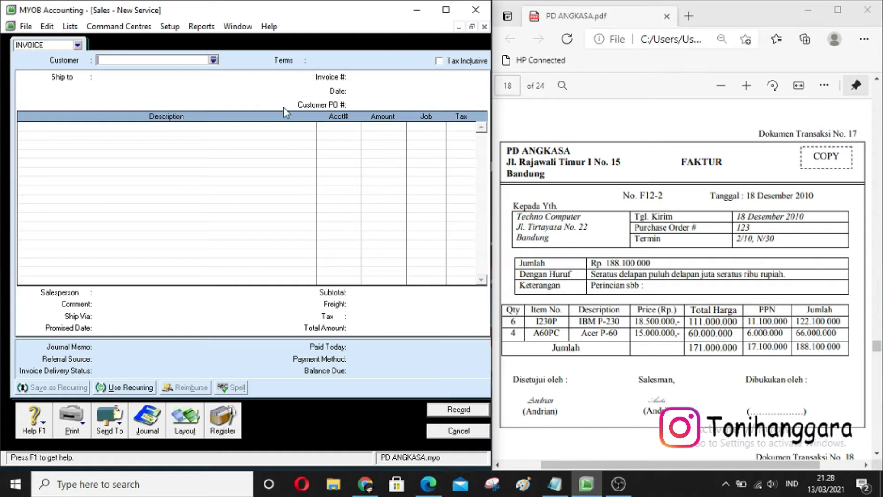
# Step: Choose Techno Computer as the customer of the new invoice
pyautogui.click(214, 60)
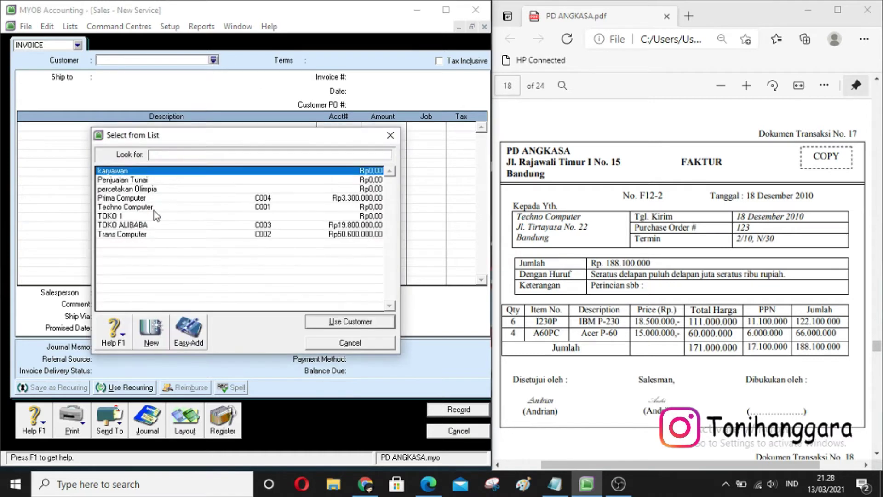
pyautogui.click(114, 210)
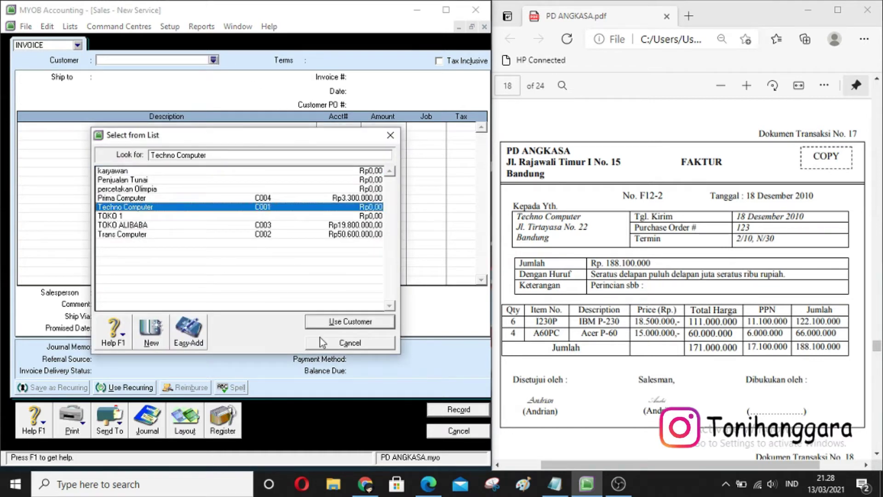
pyautogui.click(343, 321)
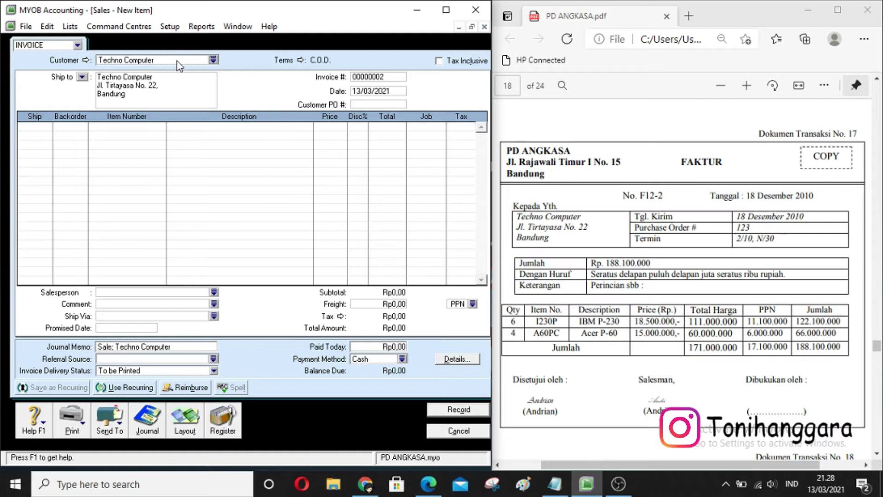
pyautogui.click(213, 60)
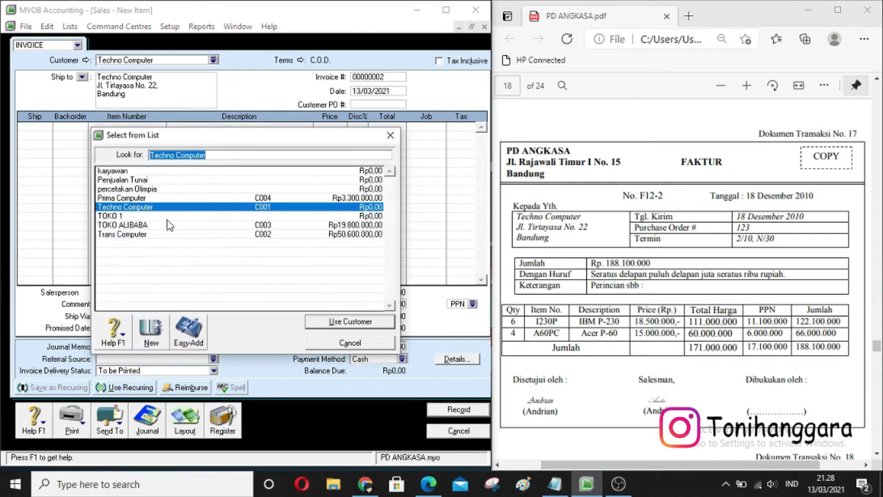
pyautogui.click(363, 324)
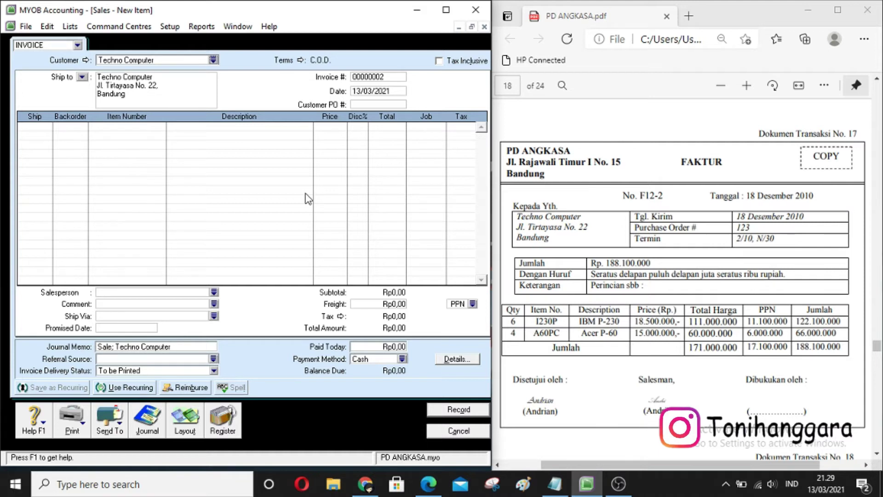
# Step: Set the invoice's credit terms to In a Given # of Days with 10 discount days, 30 balance due days and 2% early payment discount
pyautogui.click(302, 61)
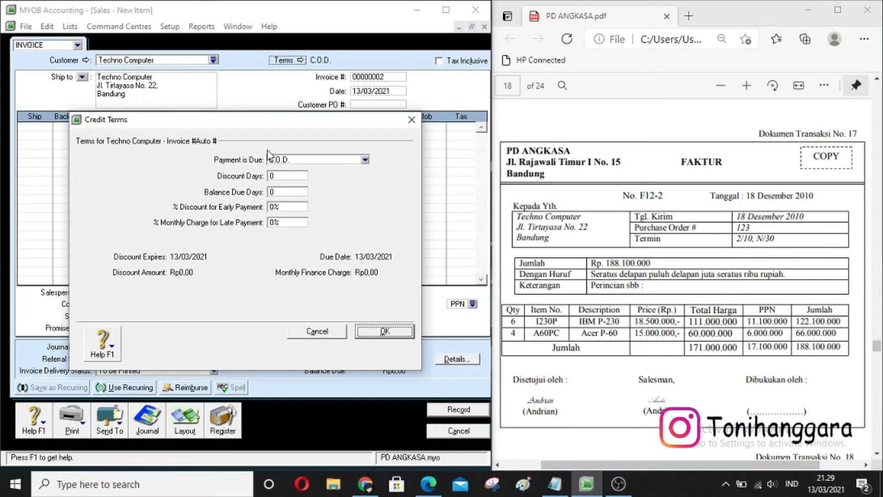
pyautogui.click(322, 161)
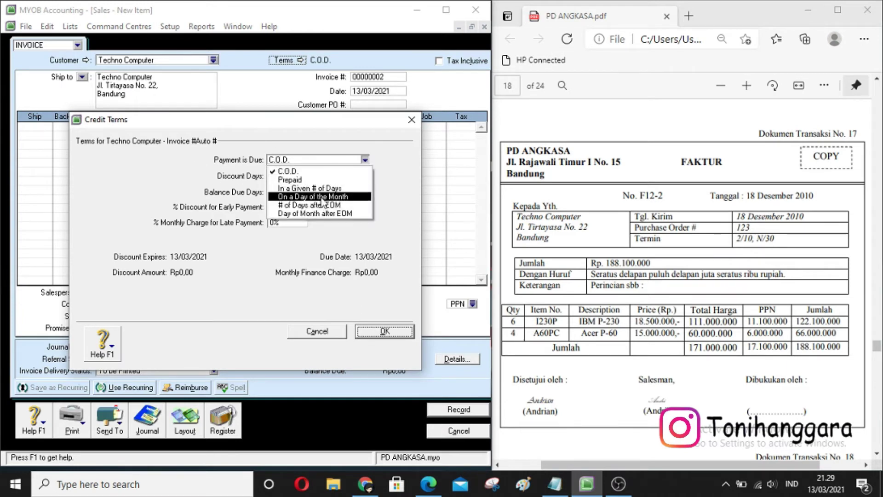
pyautogui.click(321, 189)
pyautogui.click(299, 176)
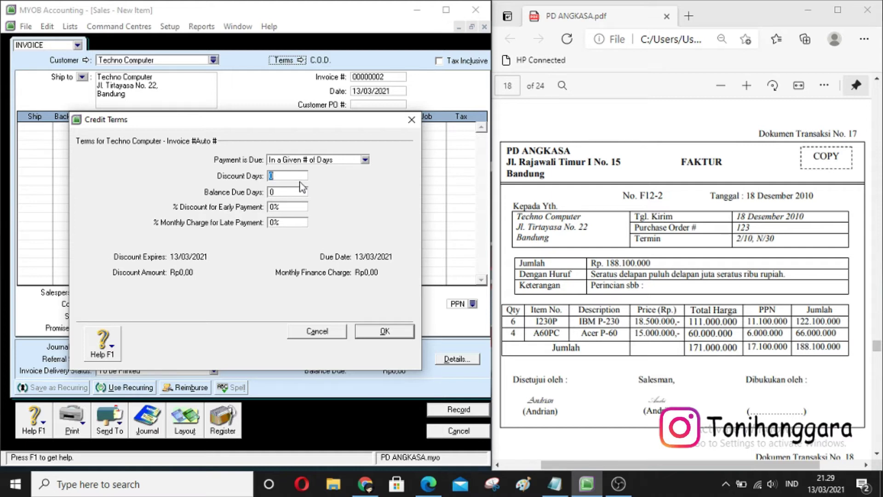
pyautogui.write('10')
pyautogui.press('Tab')
pyautogui.write('30')
pyautogui.press('Tab')
pyautogui.write('2')
pyautogui.click(385, 331)
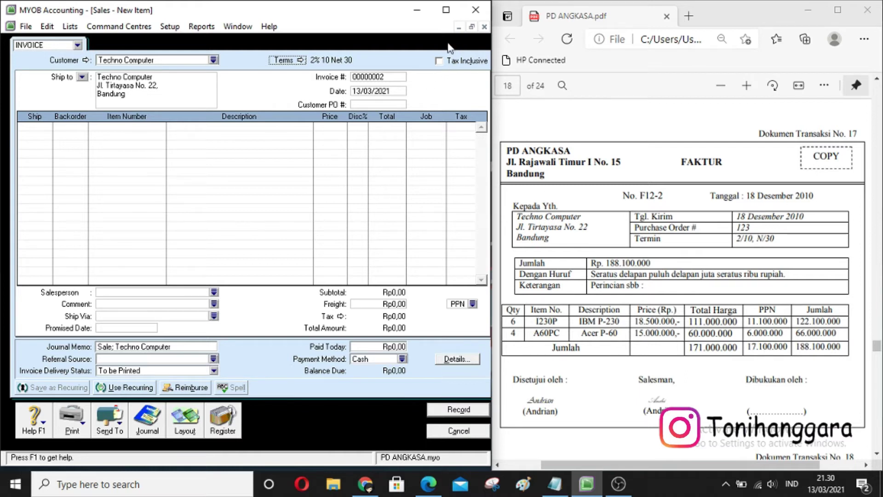
# Step: Fill in invoice number F12-2, the date 18/12/2010 and the customer's purchase order number
pyautogui.click(392, 77)
pyautogui.write('F12-2')
pyautogui.press('Tab')
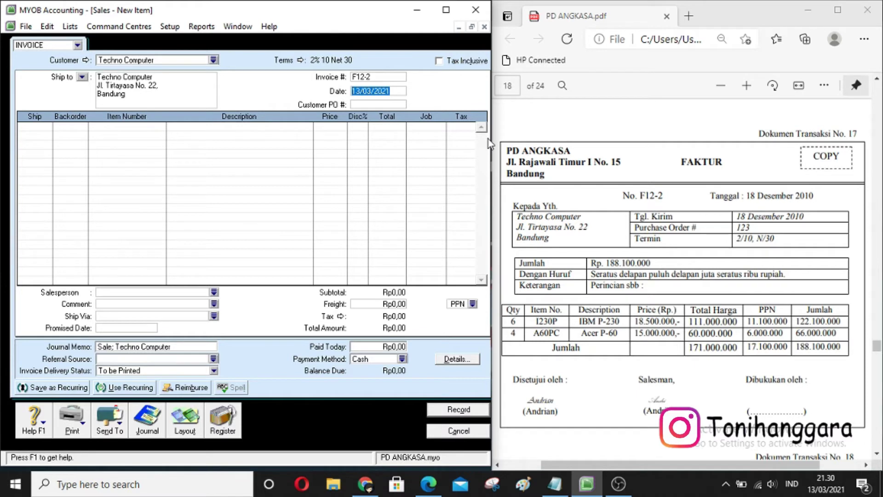
pyautogui.write('18/12/2010')
pyautogui.press('Tab')
pyautogui.write('123')
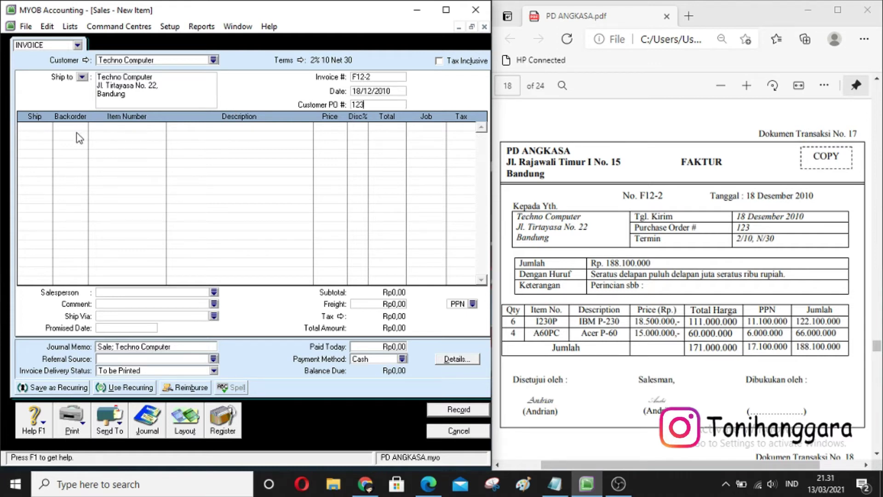
# Step: Add a first invoice line shipping 6 units of item I230P, the IBM P-230 in the source invoice
pyautogui.click(36, 125)
pyautogui.write('6')
pyautogui.press('Tab')
pyautogui.press('Tab')
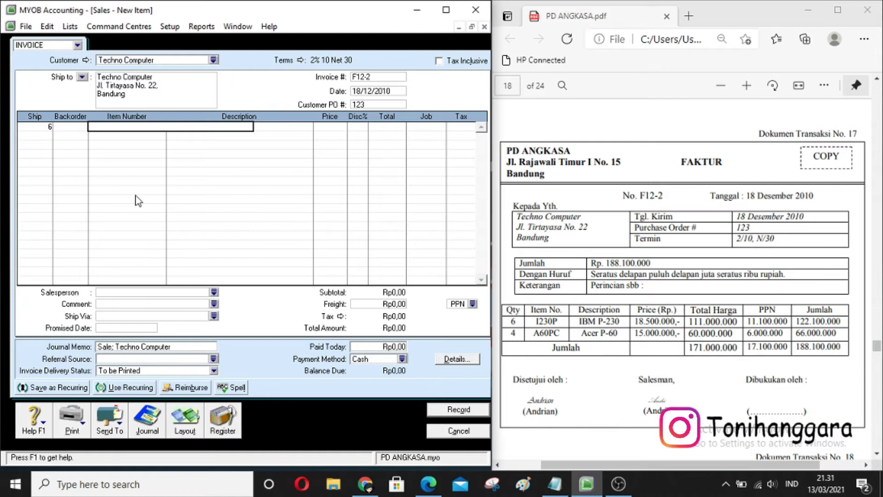
pyautogui.press('Tab')
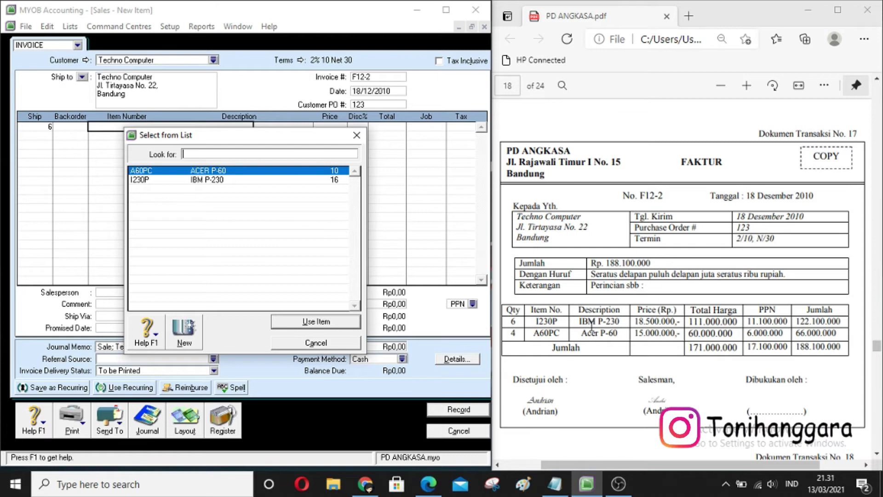
pyautogui.click(575, 322)
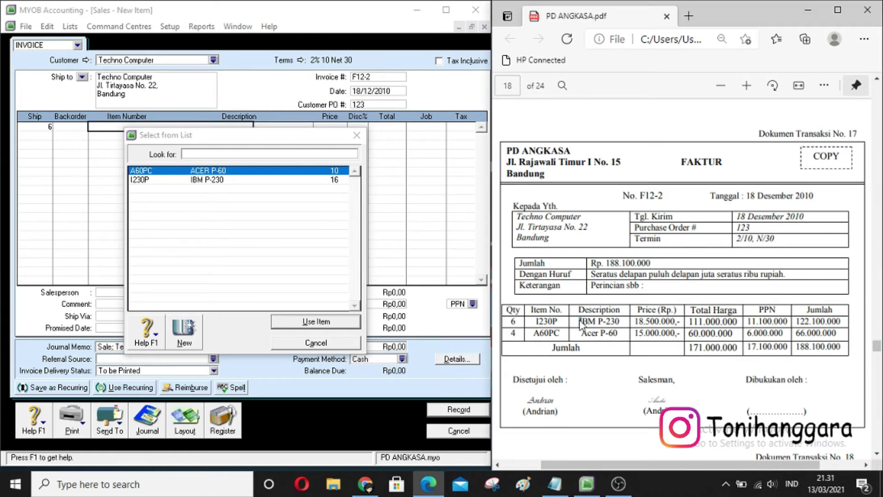
pyautogui.moveTo(621, 324); pyautogui.dragTo(579, 323)
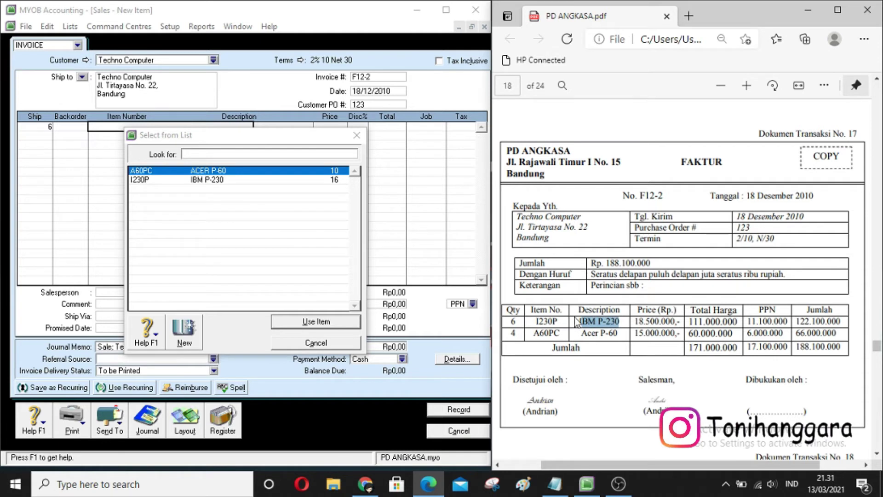
pyautogui.click(183, 152)
pyautogui.write('I230P')
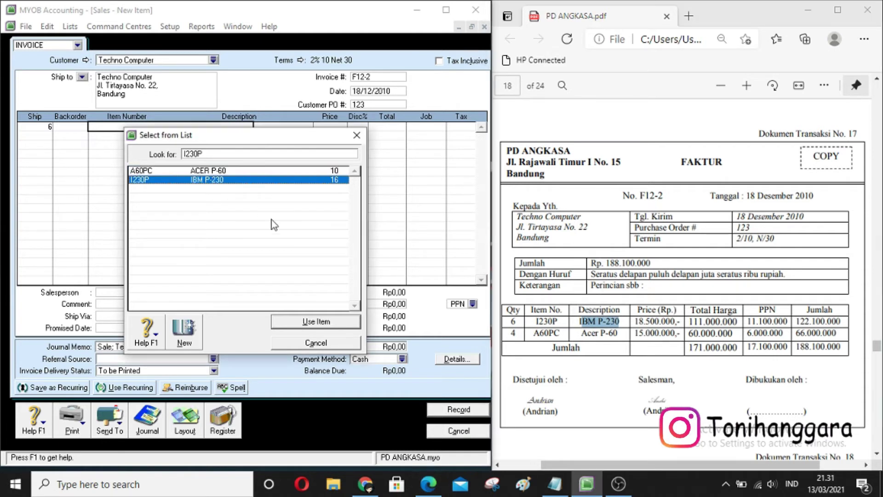
pyautogui.click(309, 322)
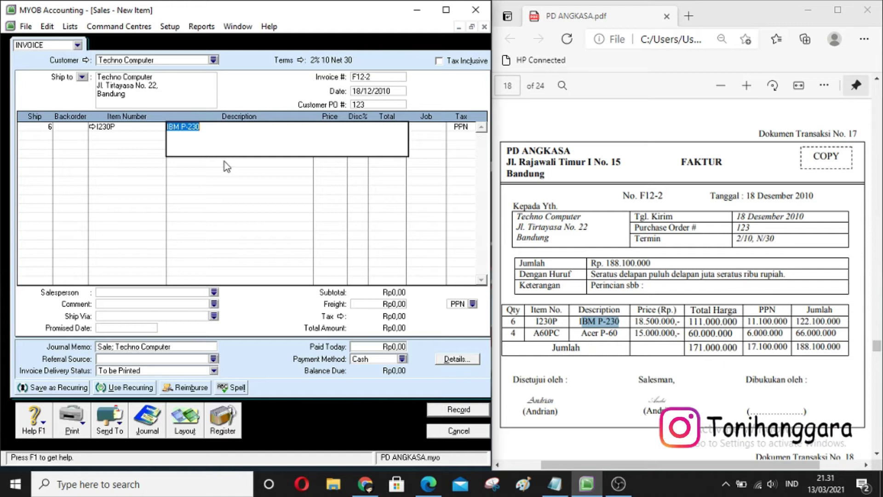
# Step: Set the IBM P-230 line's unit price to 18500000, then check the line's total and tax code
pyautogui.press('Tab')
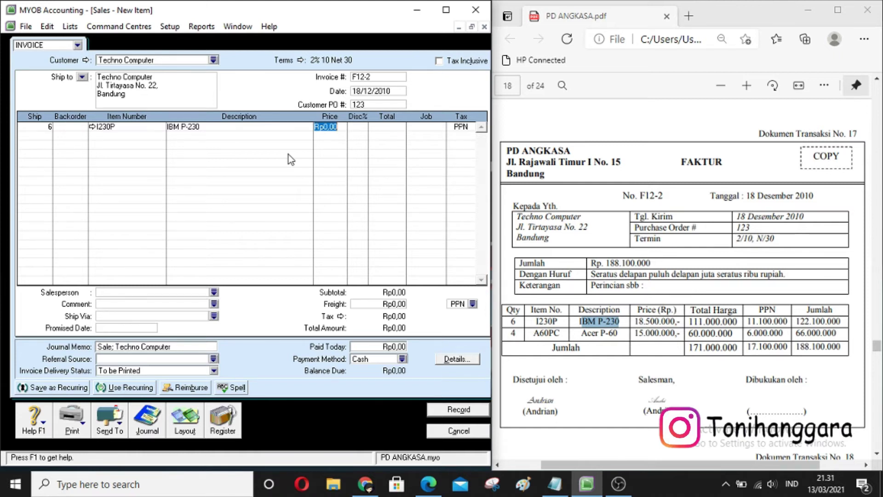
pyautogui.write('18500000')
pyautogui.press('Tab')
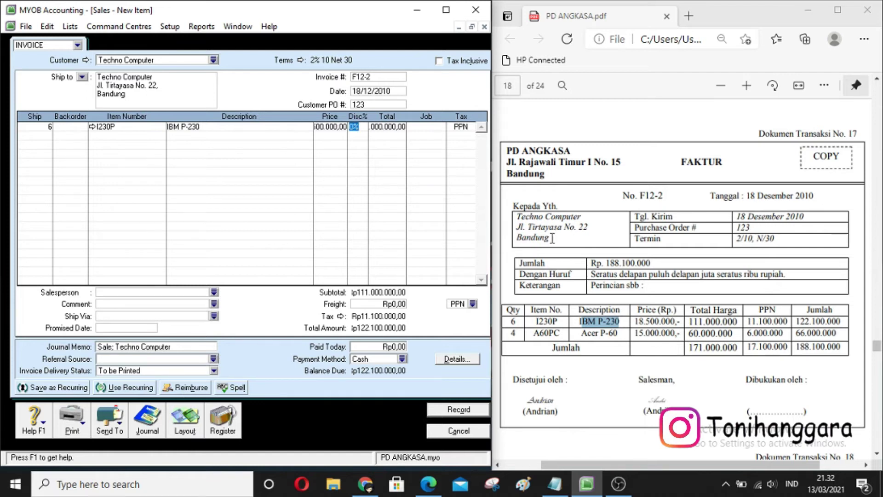
pyautogui.click(388, 127)
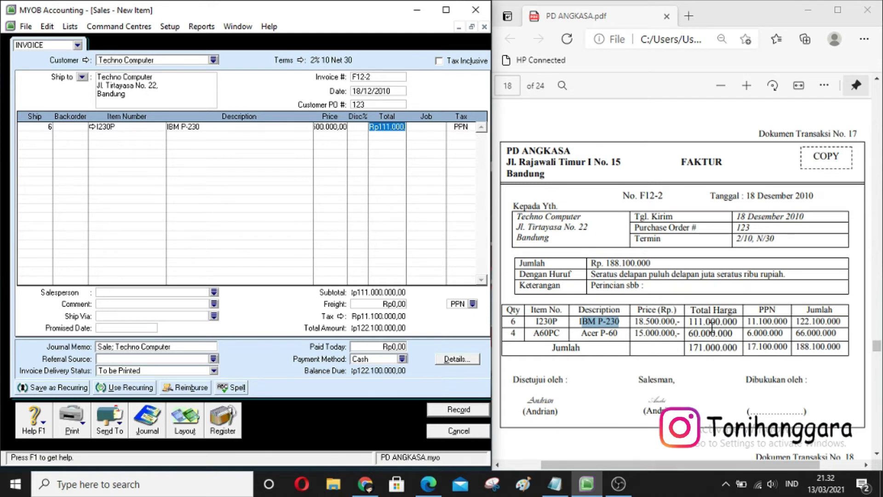
pyautogui.click(465, 129)
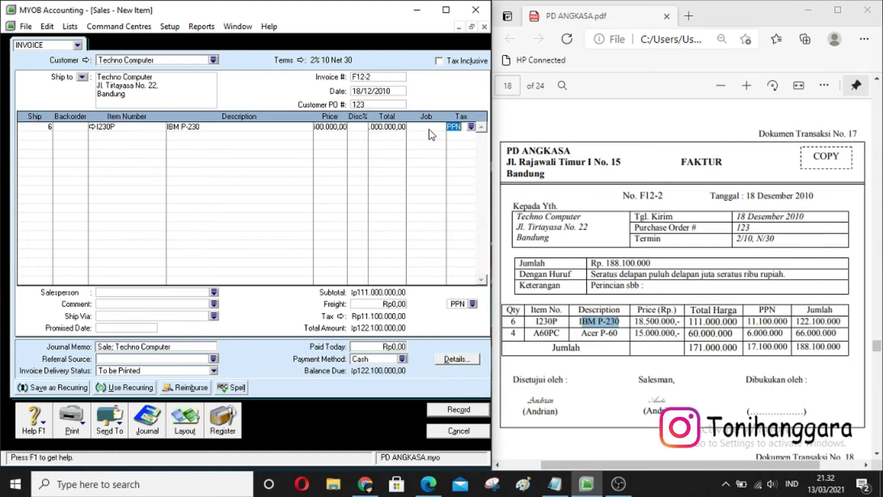
# Step: Add a second invoice line shipping 4 units of item A60PC, the Acer P-60 in the source invoice
pyautogui.click(42, 143)
pyautogui.write('4')
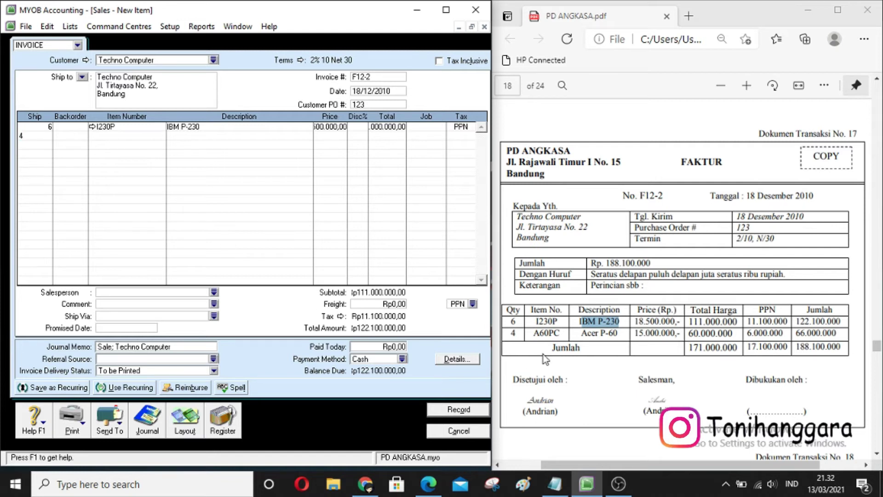
pyautogui.press('Tab')
pyautogui.press('Tab')
pyautogui.press('Tab')
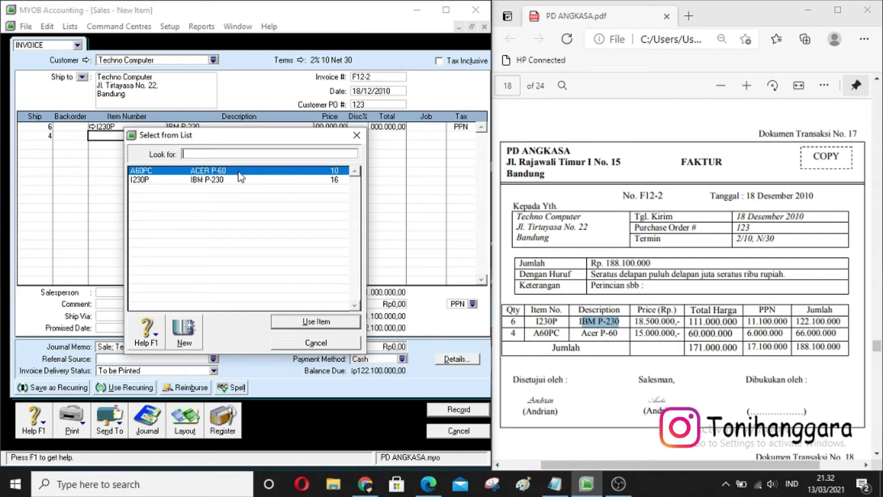
pyautogui.click(322, 324)
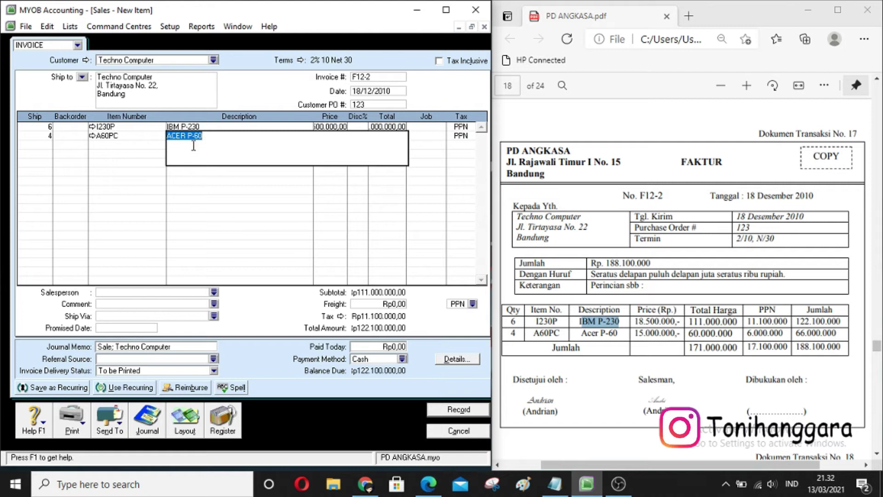
# Step: Set the Acer P-60 line's unit price to 15000000, leaving its discount and total as they are
pyautogui.press('Tab')
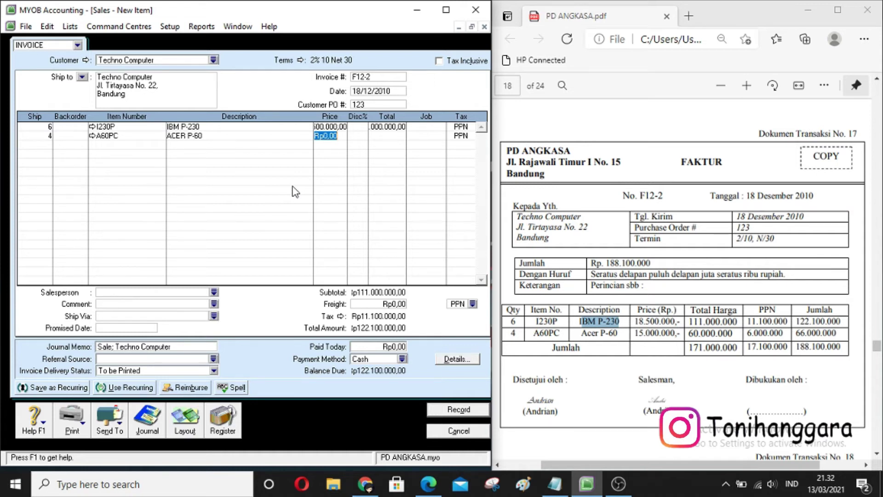
pyautogui.write('15000000')
pyautogui.press('Tab')
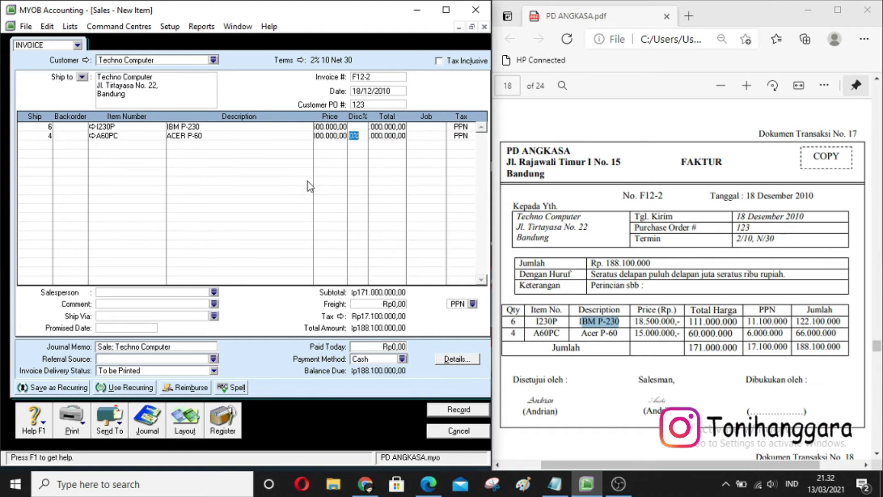
pyautogui.press('Tab')
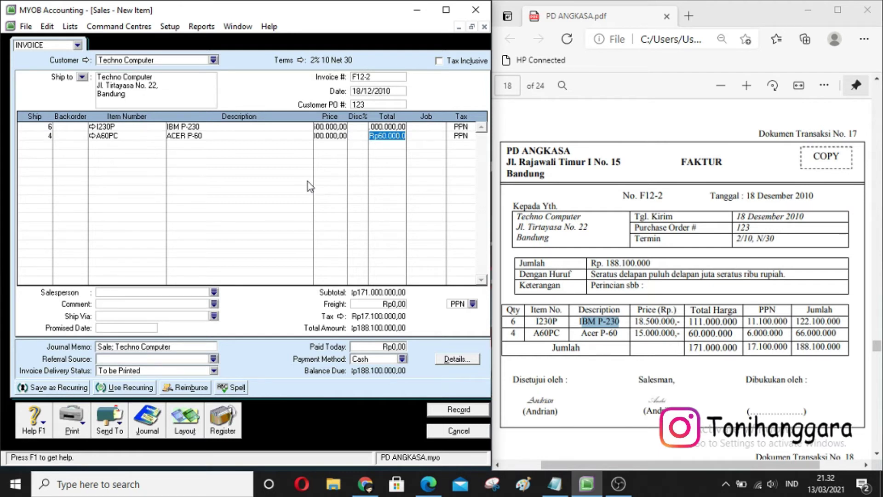
pyautogui.press('Tab')
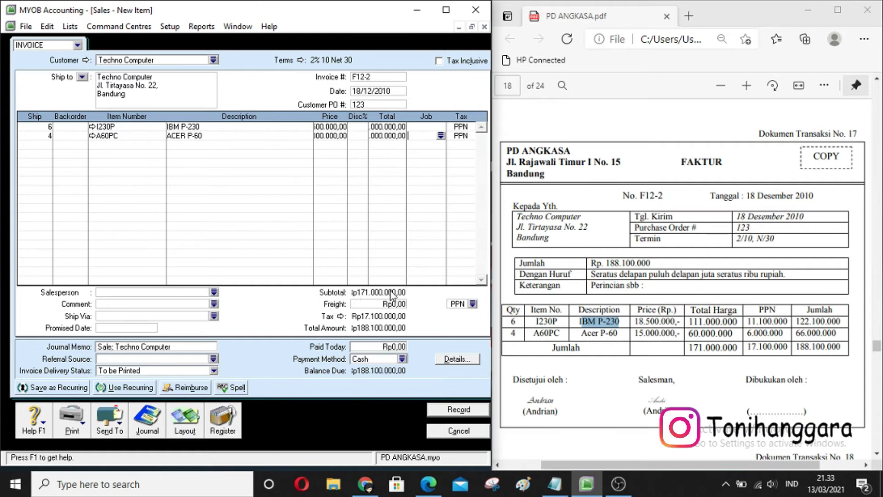
# Step: Compare the invoice's subtotal, tax and total amount with the source document, then record the invoice and close the sales entry window
pyautogui.moveTo(739, 348); pyautogui.dragTo(688, 347)
pyautogui.click(707, 378)
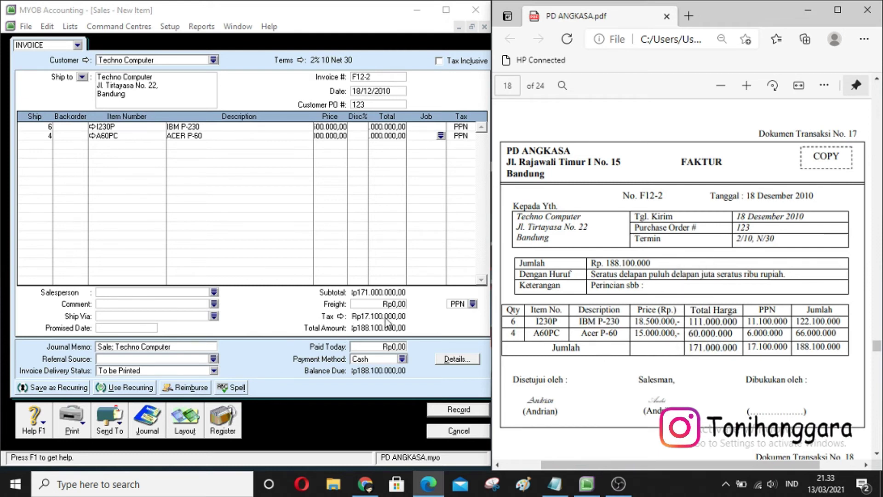
pyautogui.click(409, 316)
pyautogui.moveTo(742, 346); pyautogui.dragTo(787, 347)
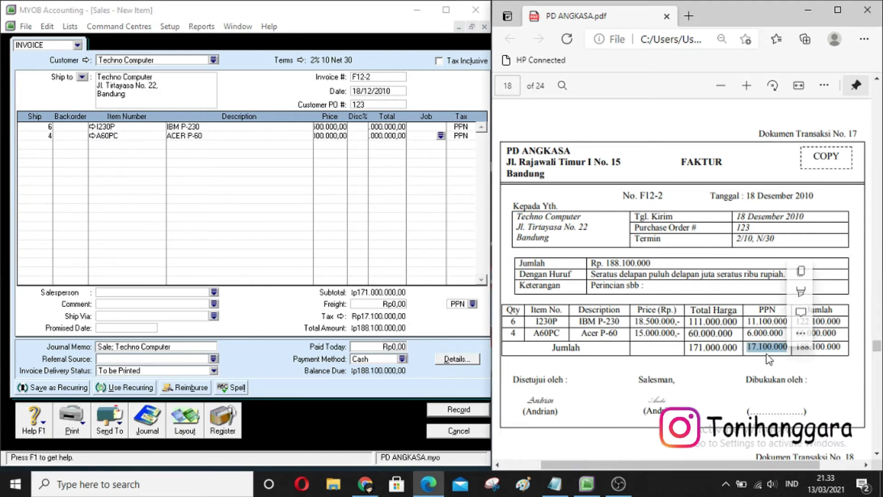
pyautogui.click(411, 332)
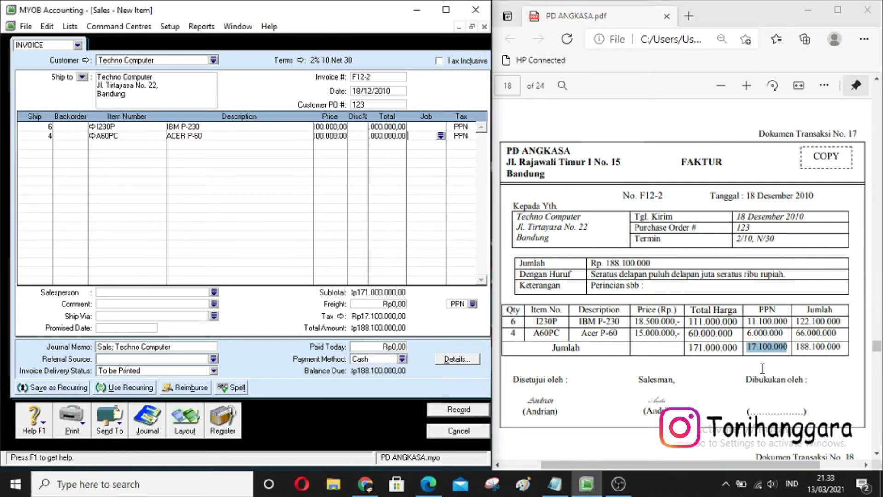
pyautogui.moveTo(797, 347); pyautogui.dragTo(834, 348)
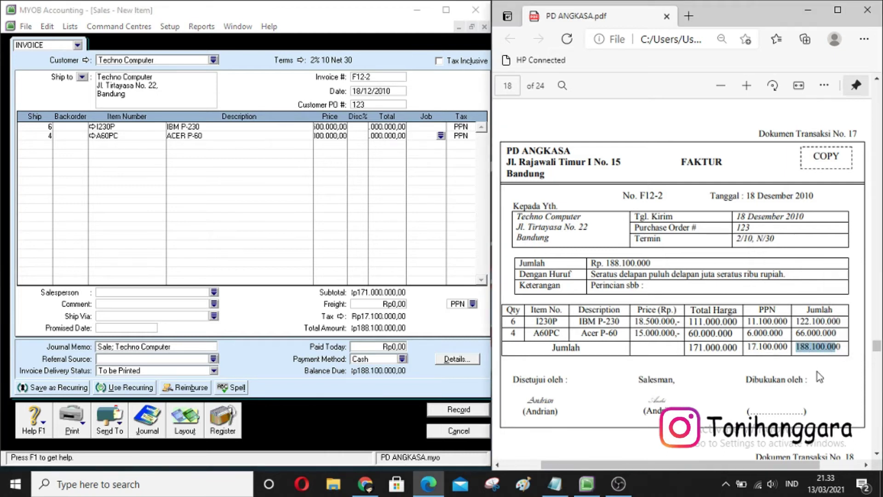
pyautogui.click(818, 372)
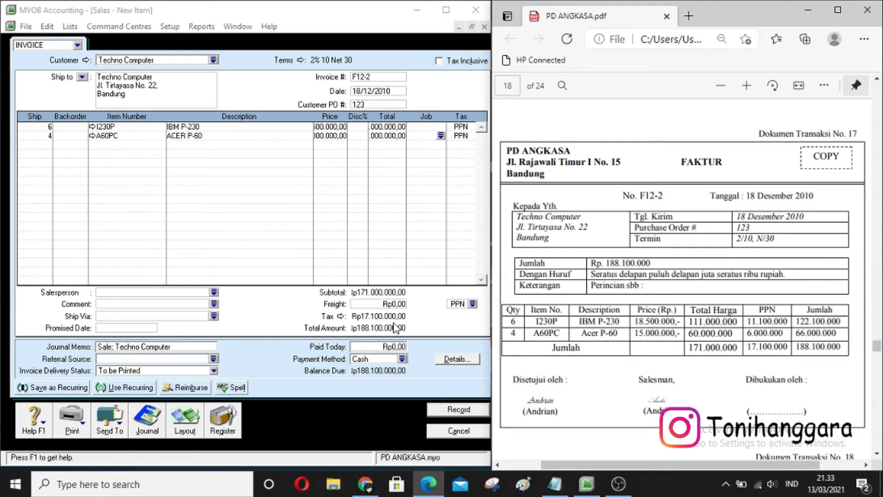
pyautogui.click(456, 413)
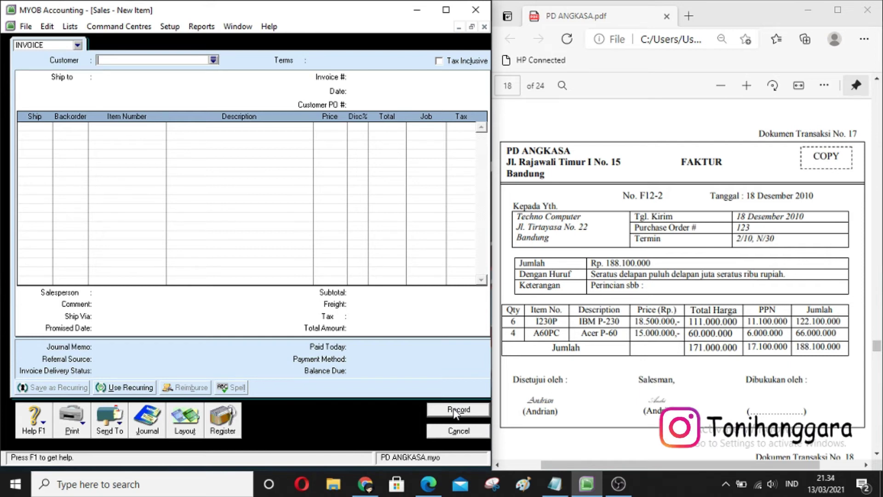
pyautogui.click(458, 431)
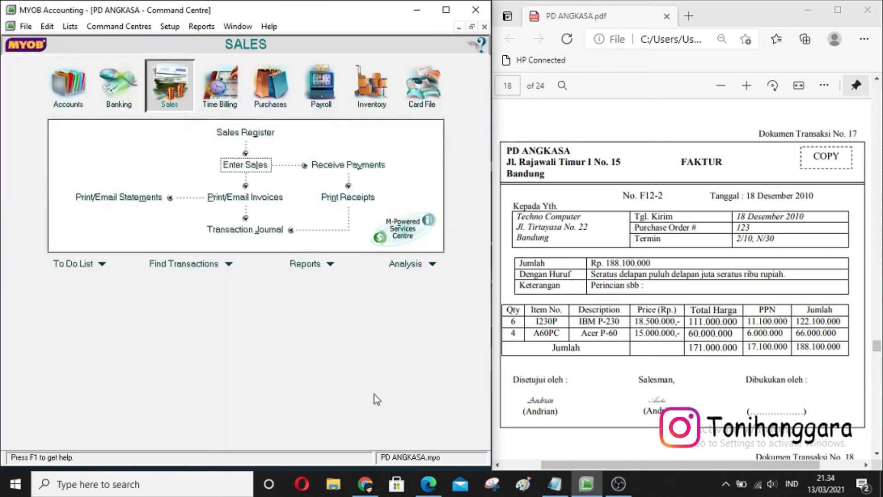
# Step: Read cash payment voucher BKK12-5 in the PDF and trace it to PT LODAN's purchase invoice F05 in document 10
pyautogui.scroll(-6, 756, 344)
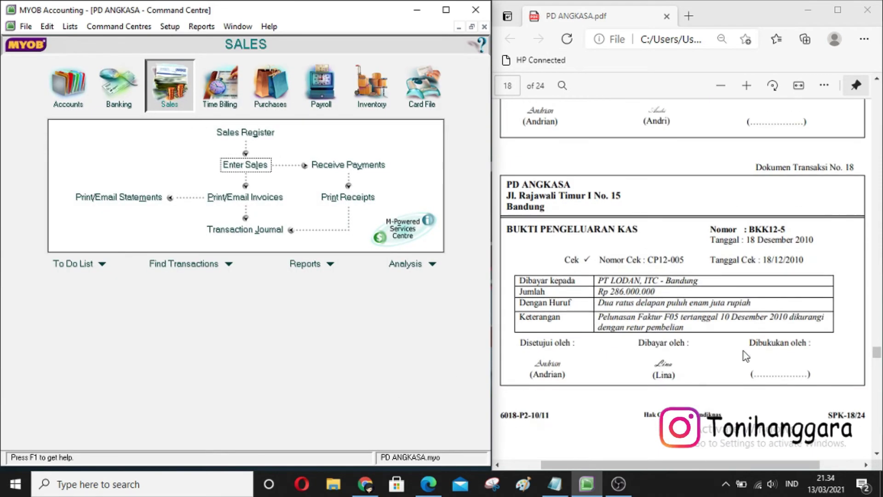
pyautogui.scroll(-2, 746, 355)
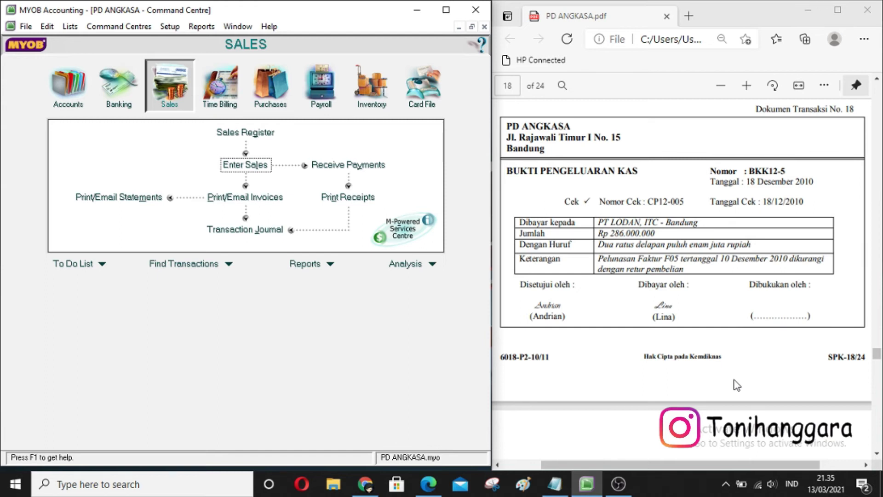
pyautogui.scroll(20, 737, 385)
pyautogui.scroll(15, 784, 330)
pyautogui.scroll(-5, 783, 327)
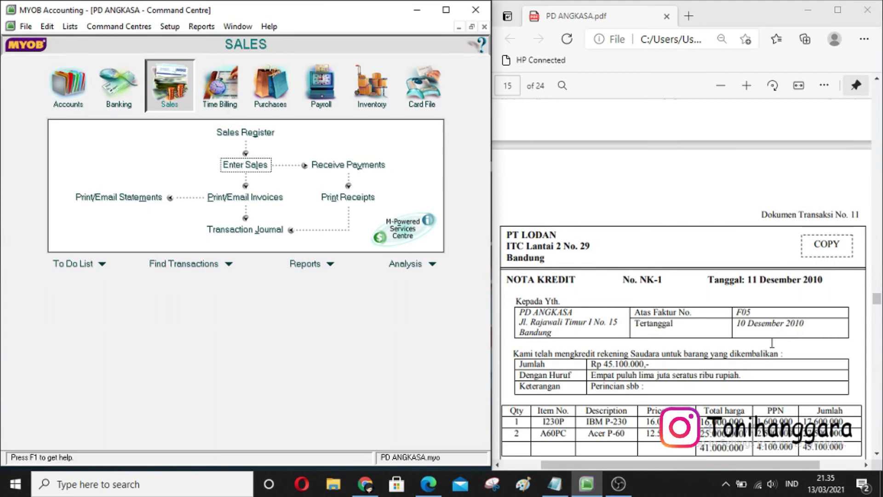
pyautogui.scroll(8, 783, 336)
pyautogui.scroll(2, 772, 344)
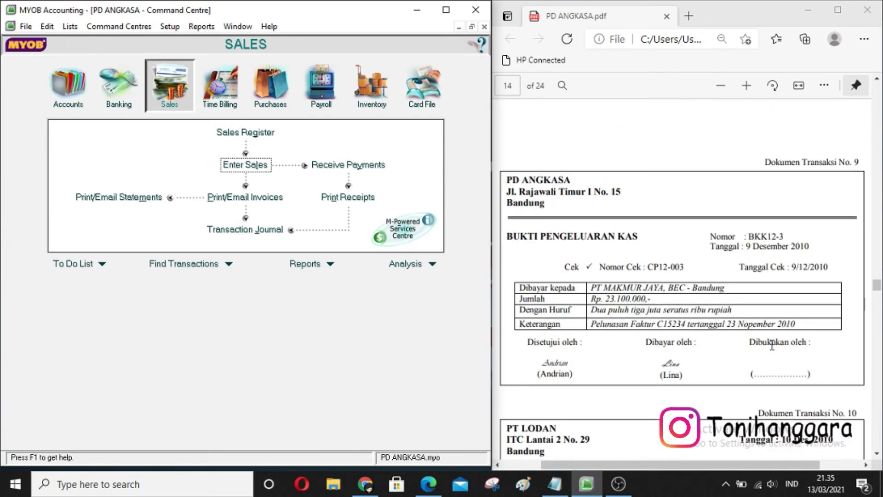
pyautogui.scroll(-6, 772, 345)
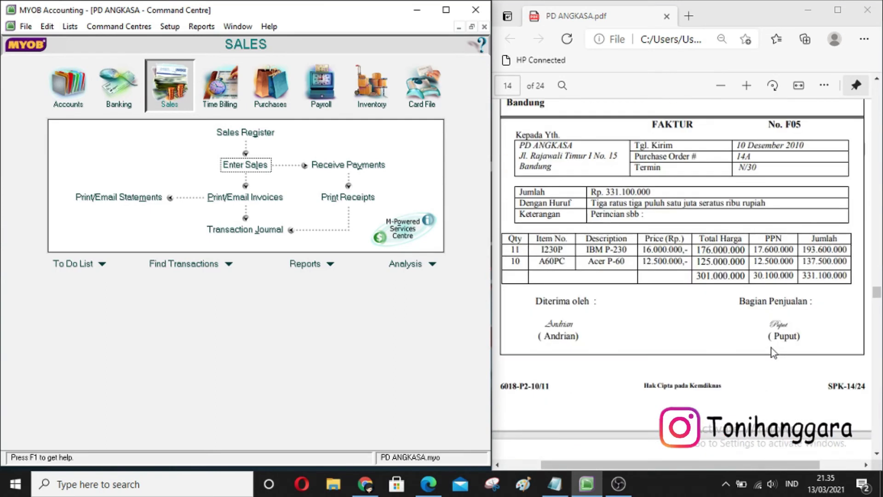
pyautogui.scroll(3, 773, 352)
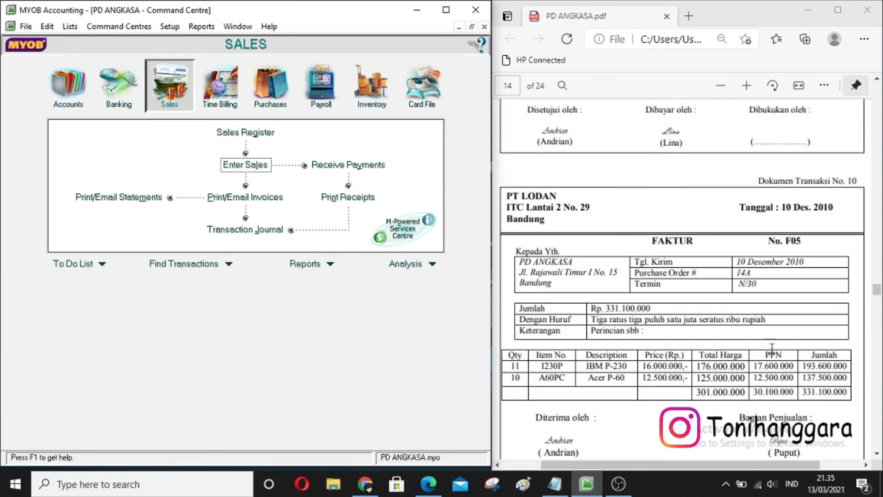
pyautogui.scroll(-2, 773, 349)
pyautogui.moveTo(803, 183); pyautogui.dragTo(780, 184)
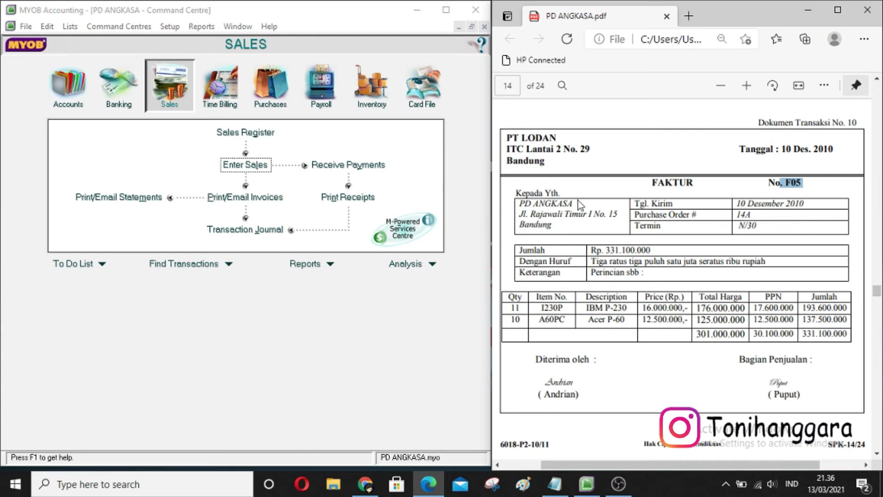
pyautogui.click(632, 166)
# Step: Review PT LODAN's credit note NK-1 in document 11, then return to payment voucher BKK12-5 in document 18
pyautogui.scroll(-10, 656, 307)
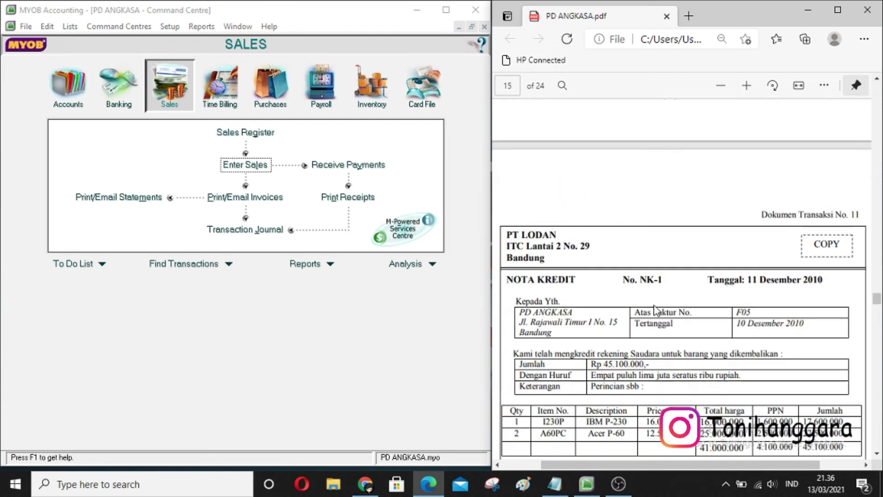
pyautogui.scroll(4, 656, 307)
pyautogui.scroll(1, 655, 307)
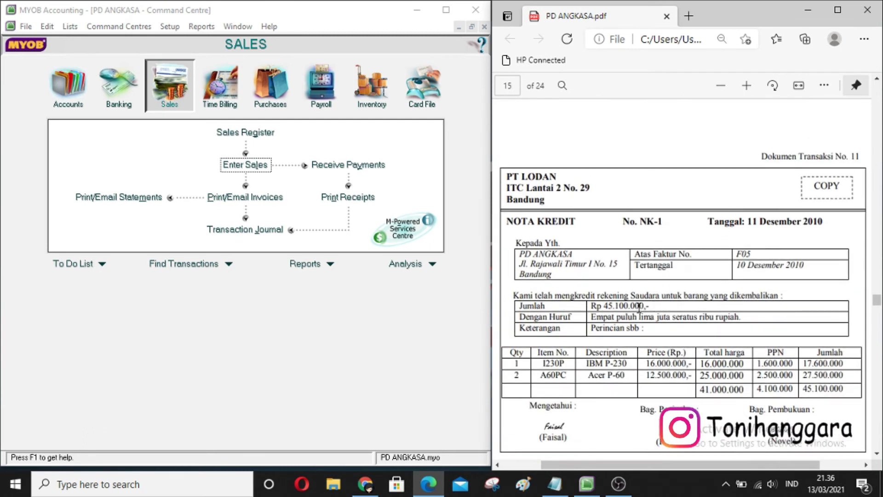
pyautogui.scroll(-4, 669, 337)
pyautogui.scroll(-15, 669, 337)
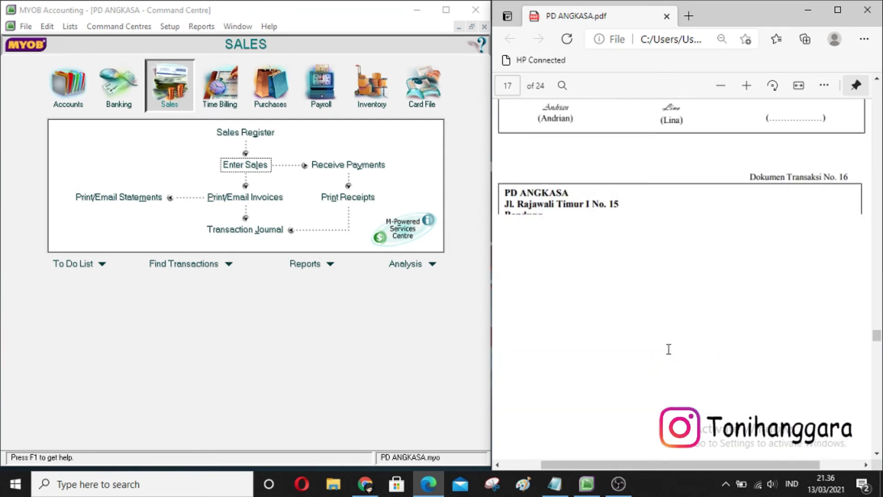
pyautogui.scroll(-5, 669, 350)
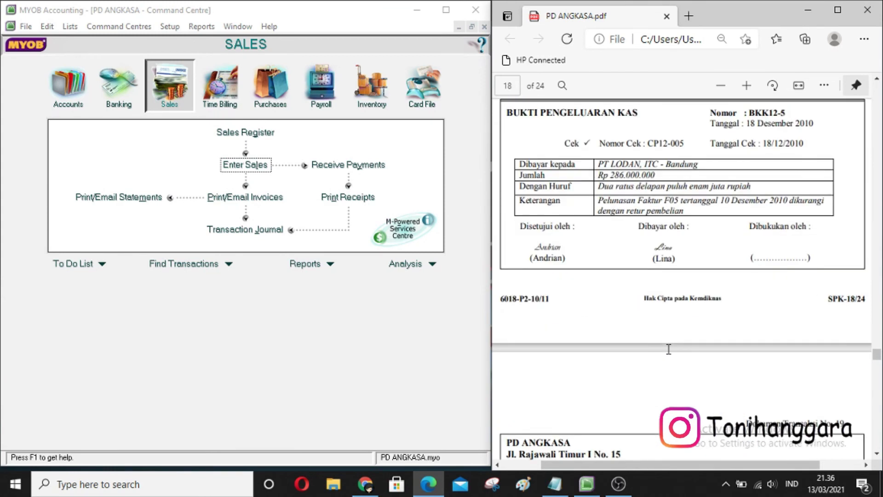
pyautogui.scroll(5, 668, 349)
pyautogui.scroll(-3, 669, 348)
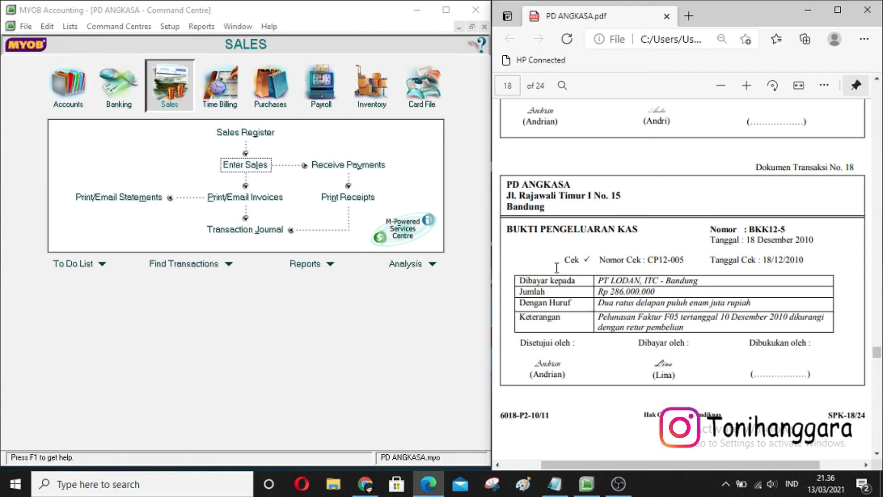
# Step: Start a bill payment from the Purchases command centre and choose PT LODAN as the supplier
pyautogui.click(270, 86)
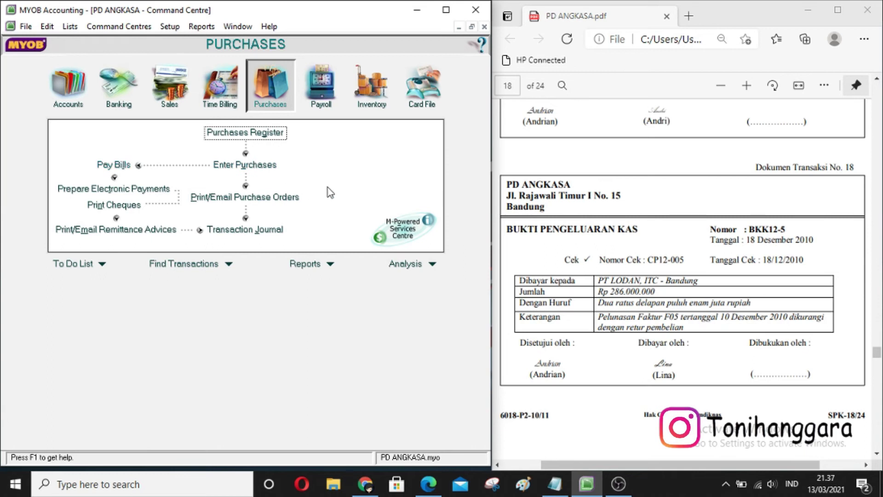
pyautogui.click(113, 165)
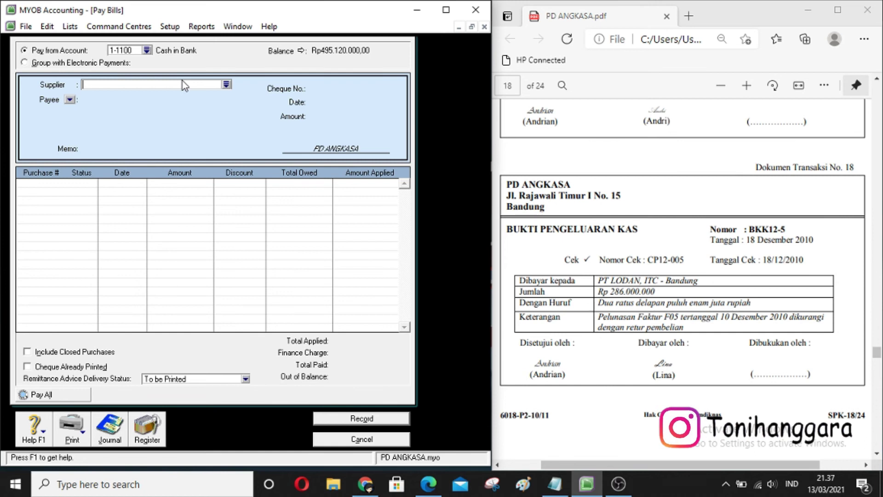
pyautogui.scroll(-1, 610, 253)
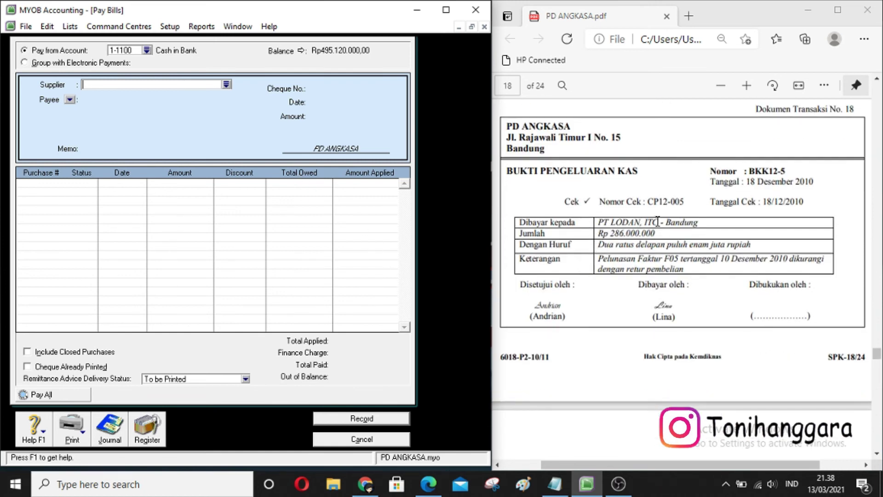
pyautogui.click(226, 85)
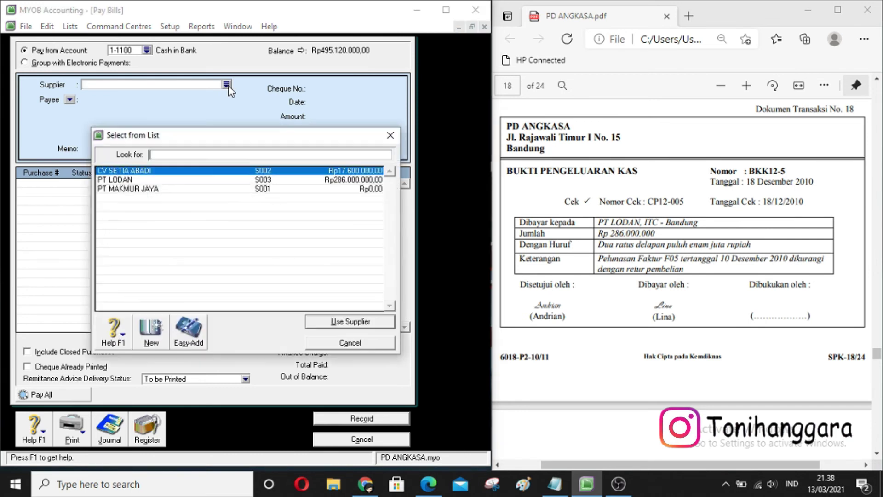
pyautogui.click(159, 181)
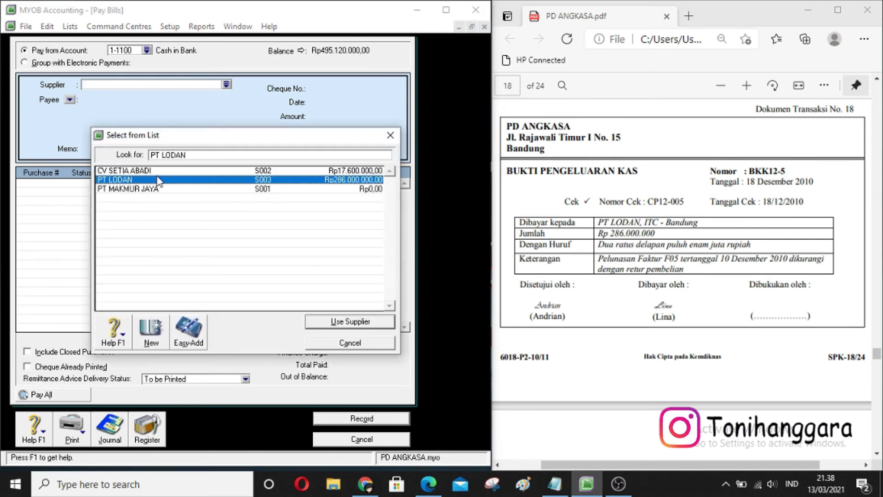
pyautogui.click(366, 323)
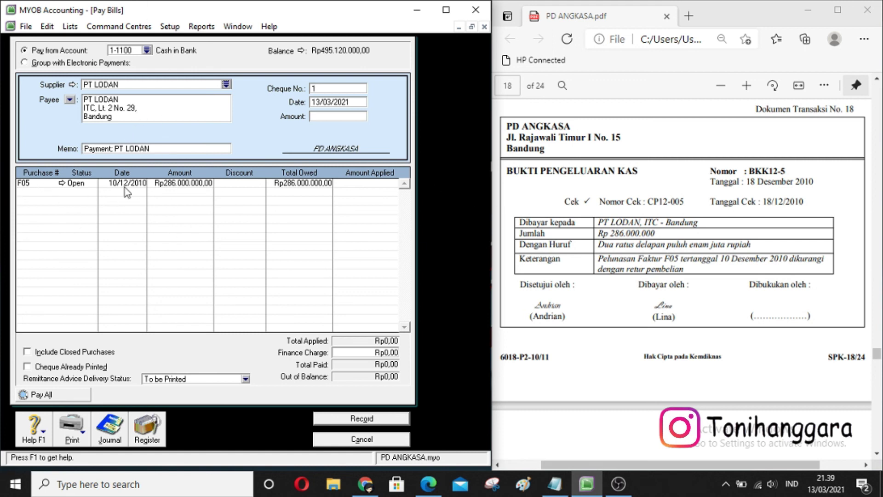
# Step: Change the payment's memo to "Pelunasan Utang F05"
pyautogui.click(138, 149)
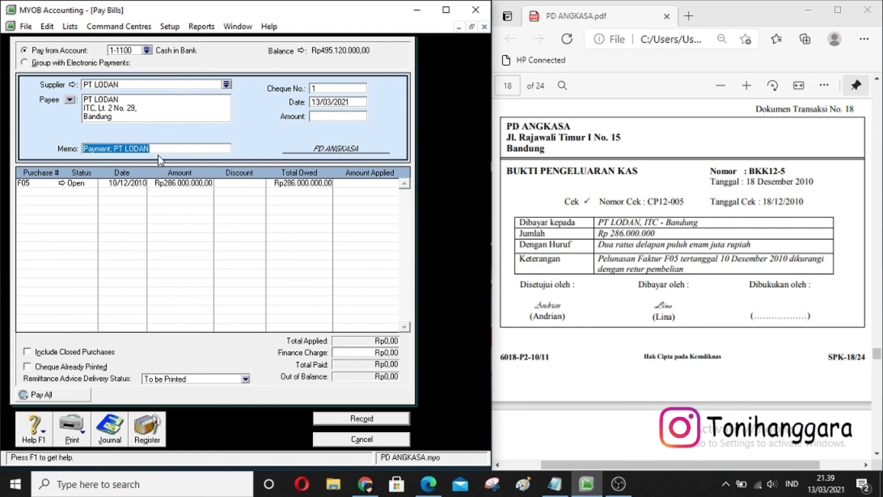
pyautogui.write('Pel')
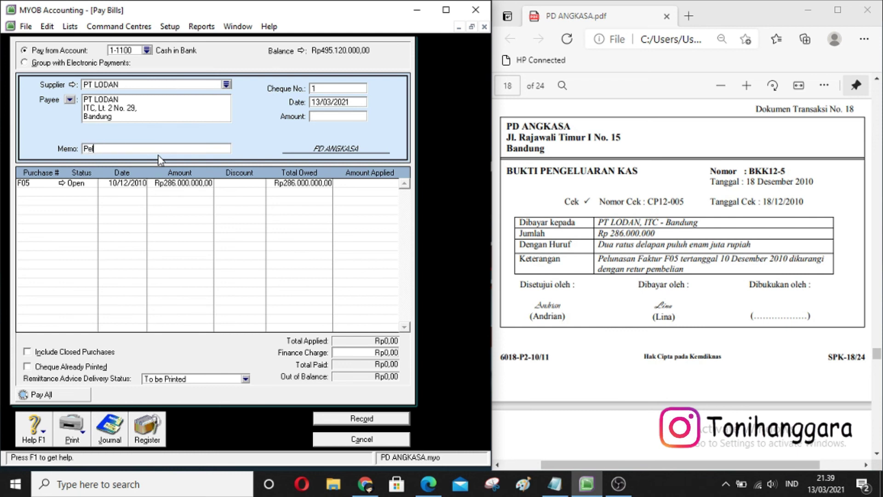
pyautogui.write('unasan Utang F054')
pyautogui.press('BackSpace')
# Step: Set the PT LODAN payment's cheque number to BKK12-5 and its date to 18/12/2020
pyautogui.click(350, 88)
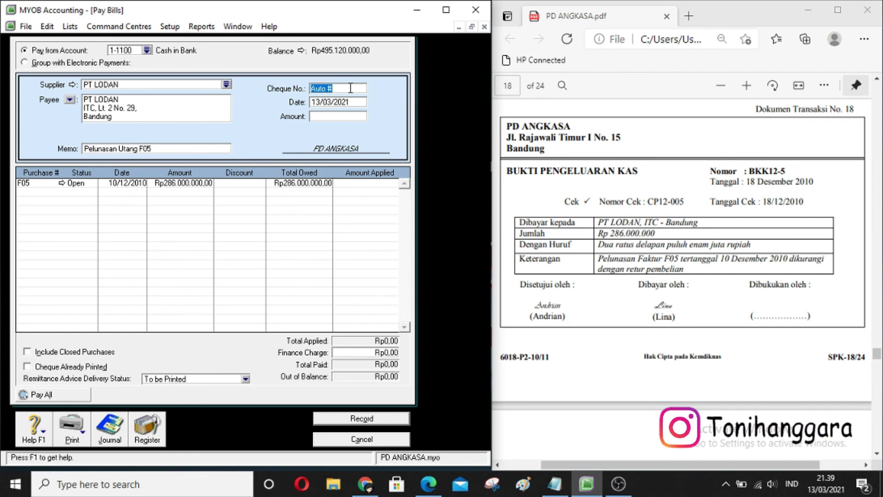
pyautogui.write('BKK12-5')
pyautogui.click(348, 103)
pyautogui.write('18')
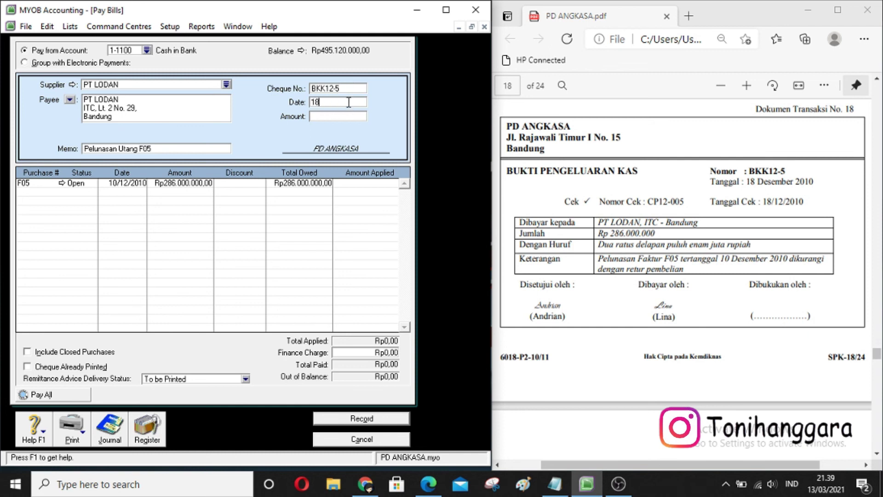
pyautogui.write('/12/2020')
pyautogui.press('Tab')
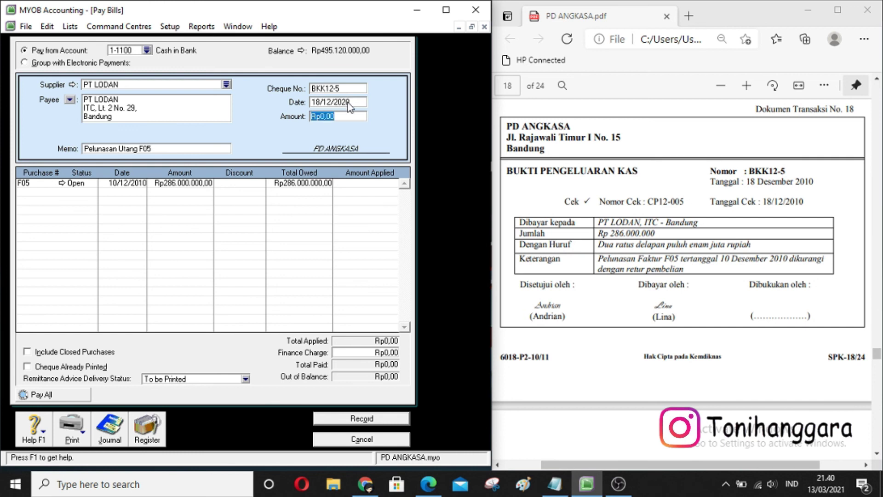
# Step: Enter Rp286.000.000 as the amount of the payment to PT LODAN
pyautogui.write('2')
pyautogui.write('8')
pyautogui.write('6.00')
pyautogui.write('0.000')
pyautogui.press('Tab')
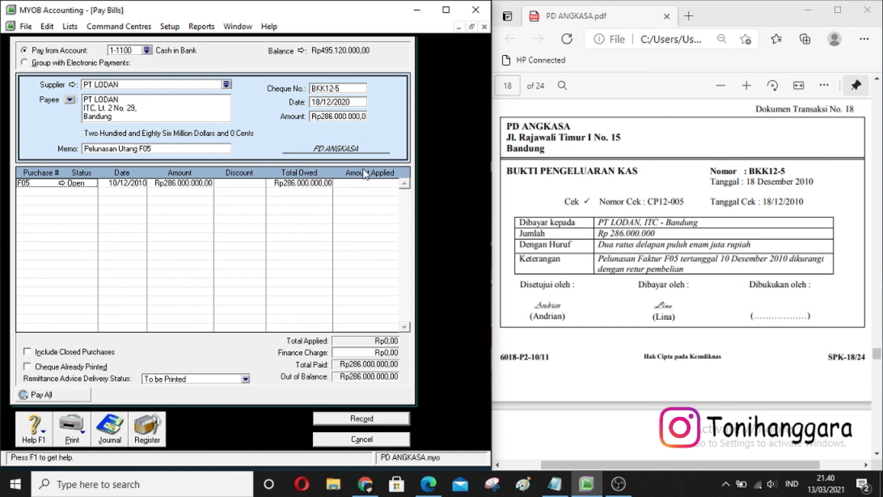
# Step: Apply the full Rp286.000.000 to purchase F05 and record the bill payment
pyautogui.click(384, 184)
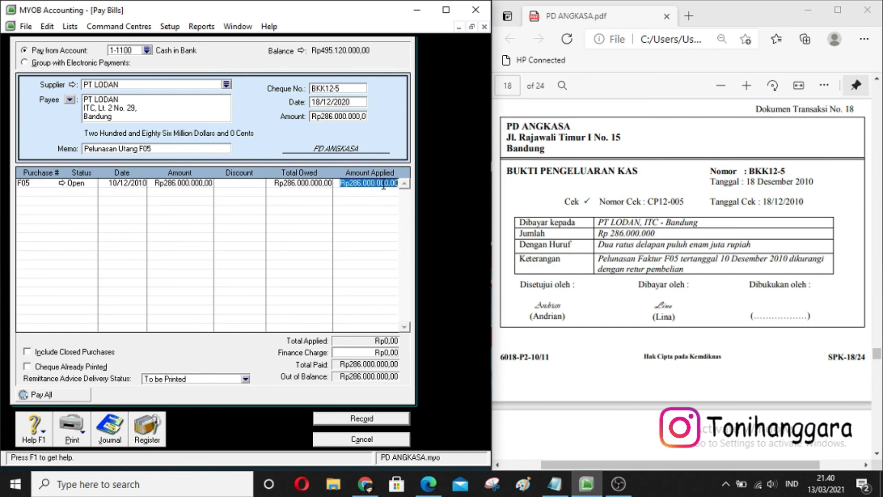
pyautogui.press('Tab')
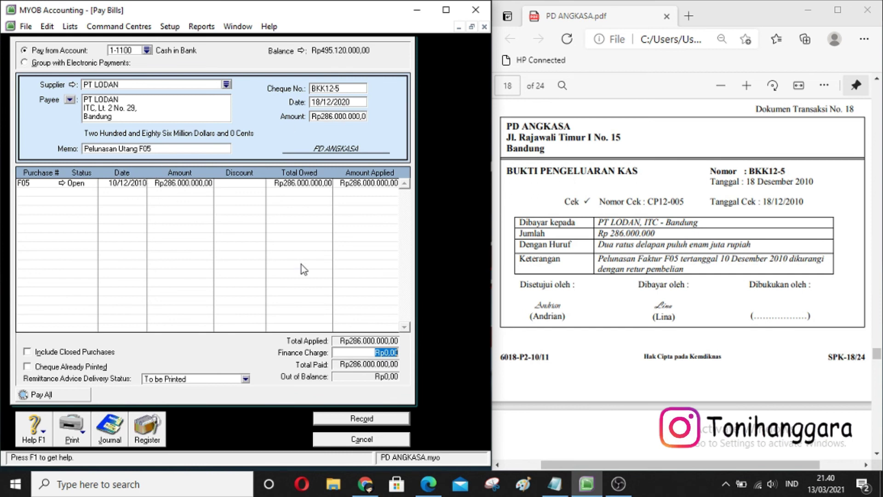
pyautogui.click(394, 418)
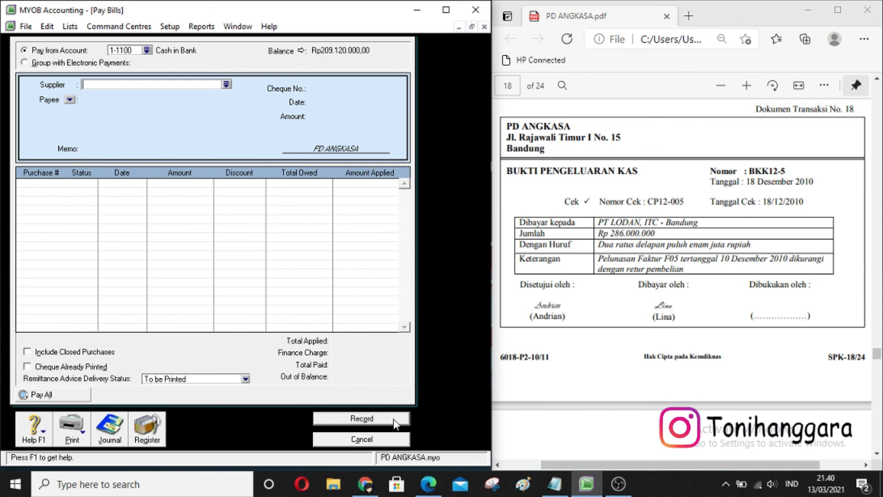